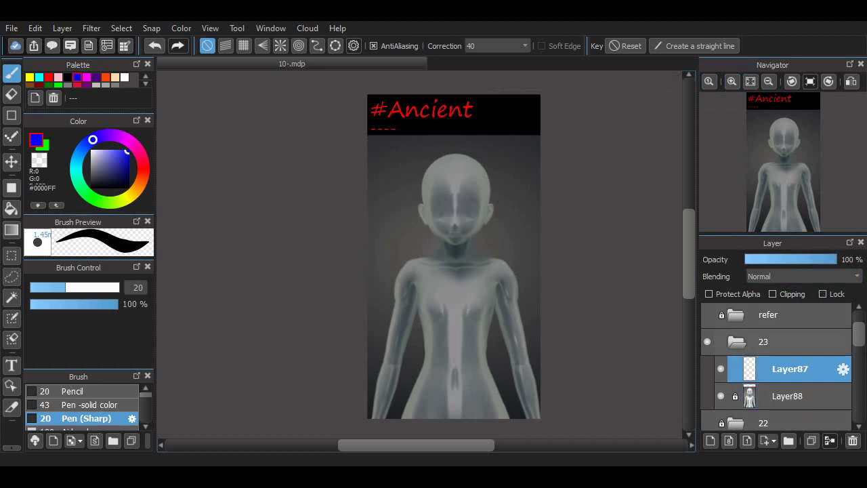
left_click(732, 82)
left_click(731, 82)
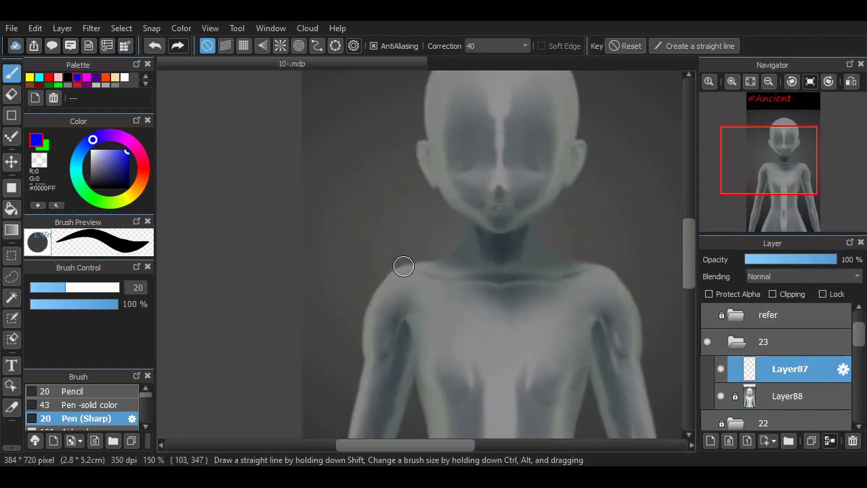
mouse_move(422, 240)
left_mouse_down()
mouse_move(406, 274)
mouse_move(427, 357)
mouse_move(405, 283)
mouse_move(428, 279)
mouse_move(402, 269)
mouse_move(437, 374)
mouse_move(402, 287)
mouse_move(434, 265)
mouse_move(389, 235)
mouse_move(408, 230)
mouse_move(407, 261)
mouse_move(387, 267)
mouse_move(398, 301)
left_mouse_up()
key("ctrl+z")
key("ctrl+z")
key("ctrl+z")
key("ctrl+z")
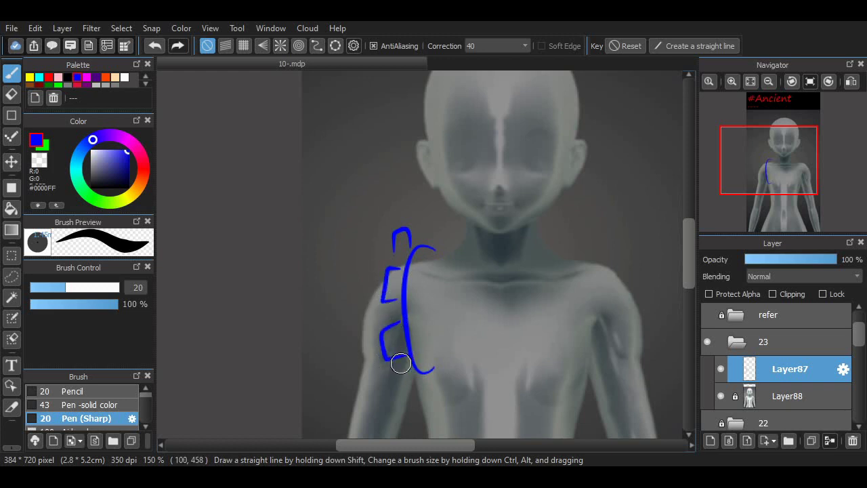
key("ctrl+z")
key("ctrl+z")
key("ctrl+z")
key("ctrl+z")
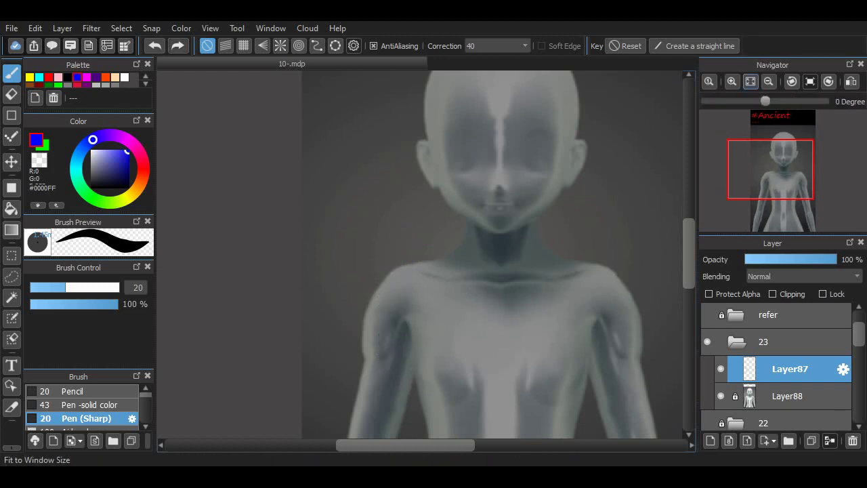
Step: Draw a curved blue waistline across the figure and three vertical lines running down from its centre to the canvas edge
left_click(769, 81)
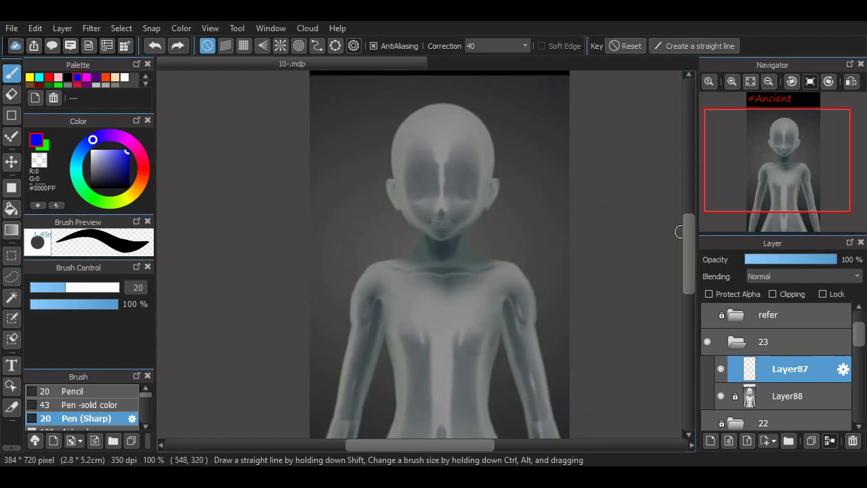
scroll(679, 232, "down", 5)
left_click_drag(435, 309, 438, 370)
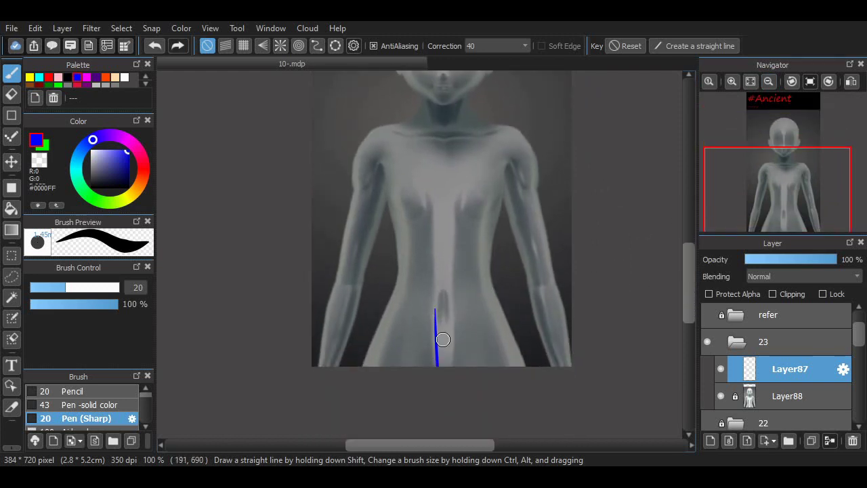
key("ctrl+z")
key("ctrl+z")
mouse_move(444, 296)
left_mouse_down()
mouse_move(452, 369)
mouse_move(444, 395)
left_mouse_up()
key("ctrl+z")
key("ctrl+z")
left_click_drag(386, 288, 524, 281)
key("ctrl+z")
left_click_drag(448, 296, 454, 369)
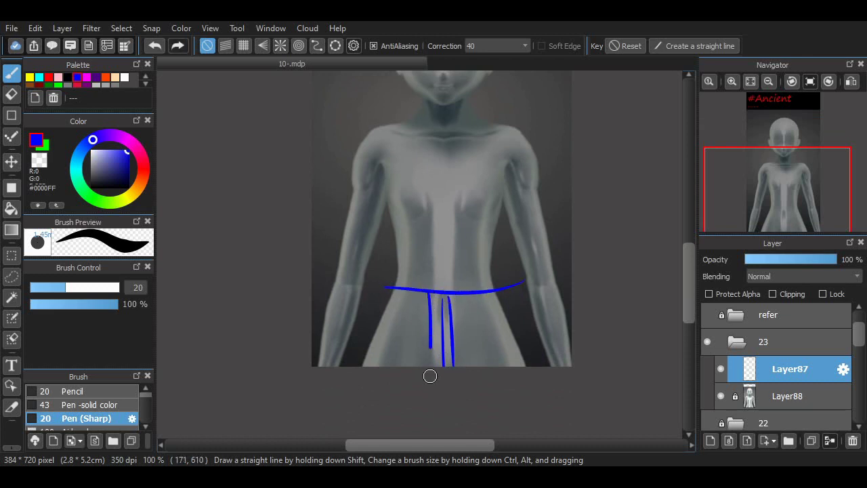
key("ctrl+z")
Step: Draw the robe's torso side lines meeting an extended waistline, and long outer sleeve curves from both shoulders down to the forearms
left_click_drag(500, 201, 515, 275)
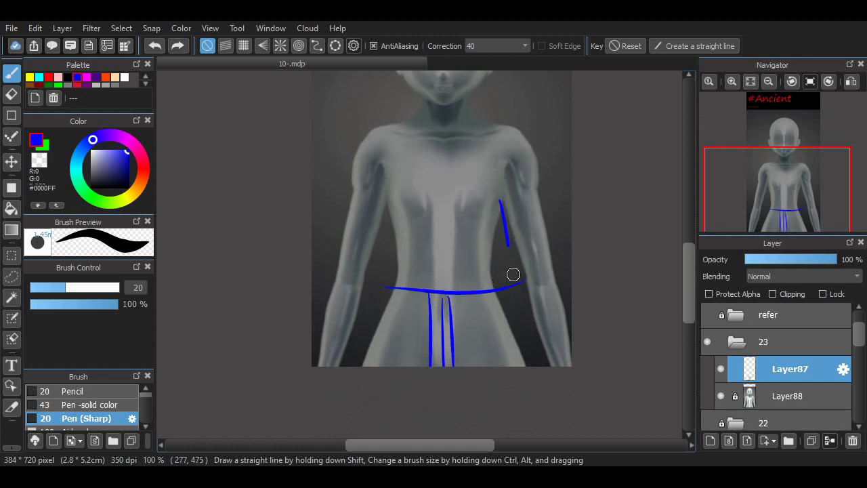
mouse_move(373, 279)
left_mouse_down()
mouse_move(429, 291)
mouse_move(415, 290)
left_mouse_up()
key("ctrl+z")
key("ctrl+z")
left_click_drag(364, 279, 423, 290)
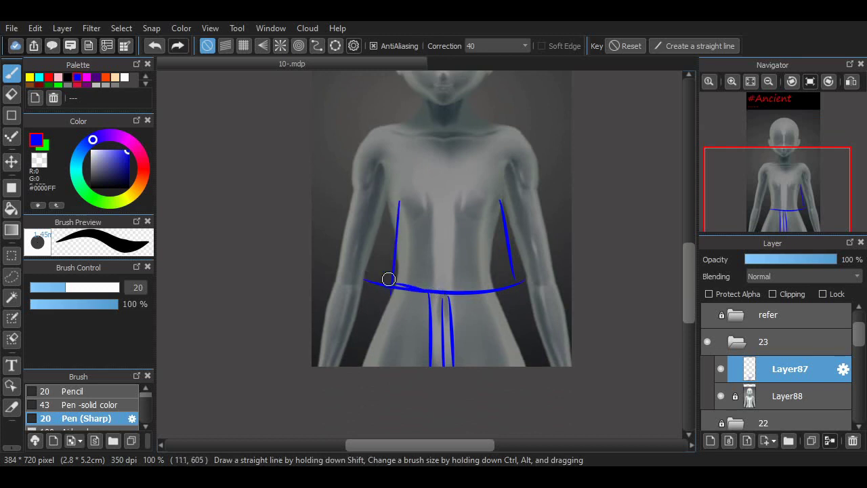
mouse_move(397, 129)
left_mouse_down()
mouse_move(362, 174)
mouse_move(345, 341)
left_mouse_up()
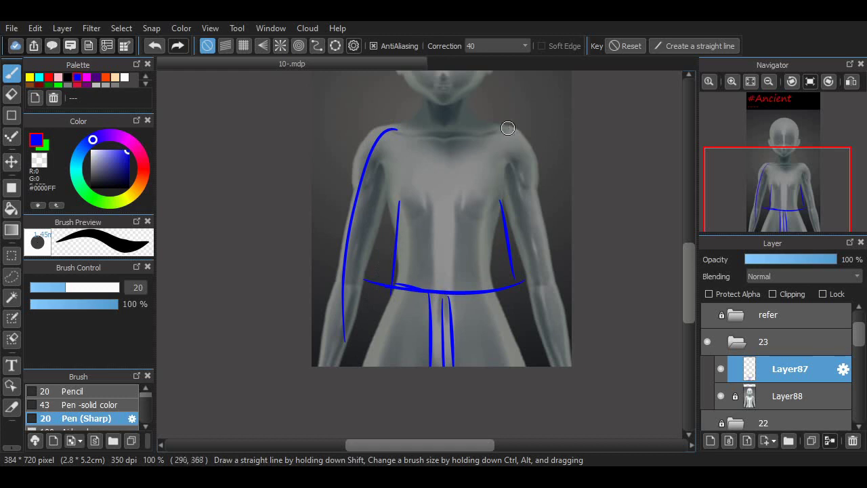
left_click_drag(506, 127, 544, 291)
Step: Draw a drooping moustache under the nose and a long beard with pointed strands hanging from the chin to the chest
left_click_drag(689, 262, 689, 231)
left_click(731, 81)
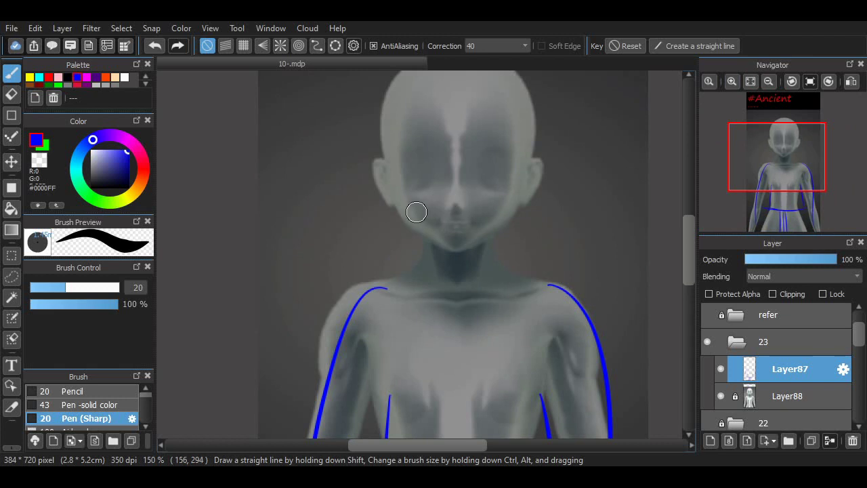
left_click_drag(415, 216, 466, 199)
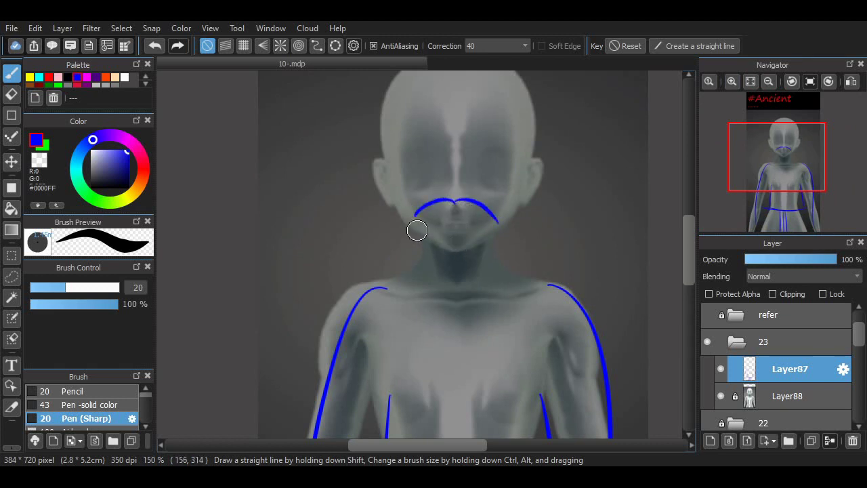
scroll(677, 230, "down", 1)
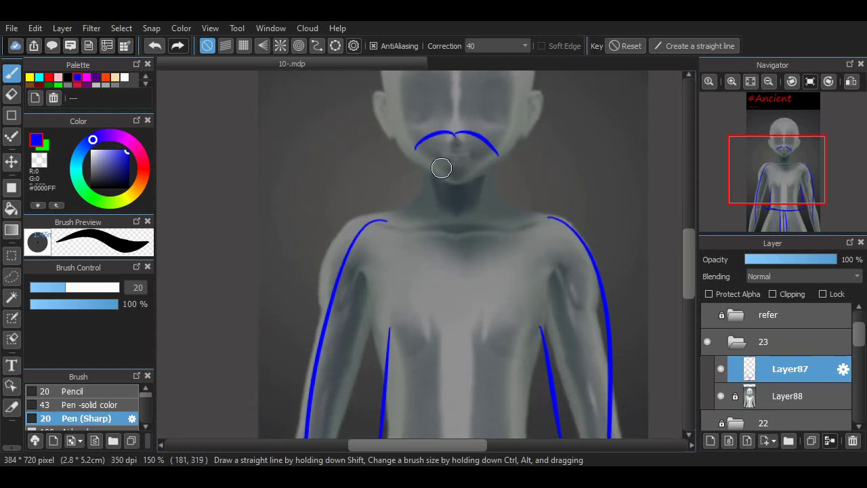
mouse_move(442, 167)
left_mouse_down()
mouse_move(452, 204)
mouse_move(449, 360)
mouse_move(480, 190)
mouse_move(444, 170)
left_mouse_up()
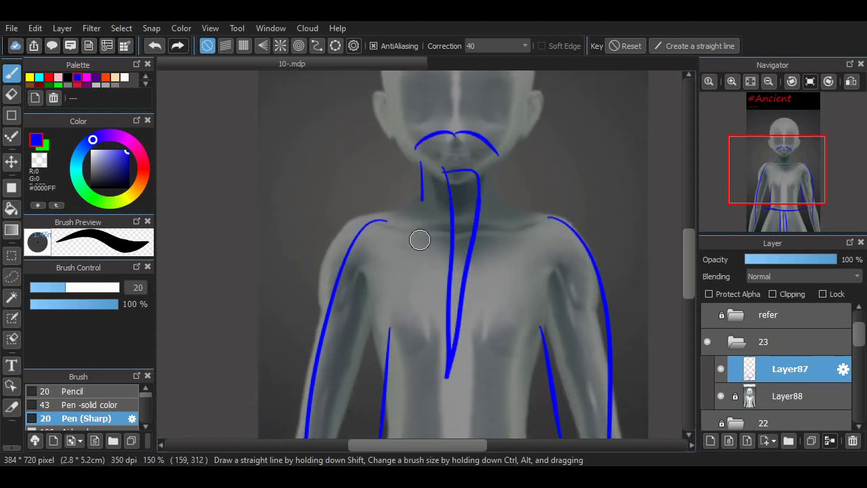
left_click_drag(419, 240, 464, 300)
mouse_move(483, 346)
left_mouse_down()
mouse_move(500, 222)
mouse_move(489, 348)
mouse_move(473, 328)
left_mouse_up()
key("ctrl+z")
scroll(631, 251, "up", 5)
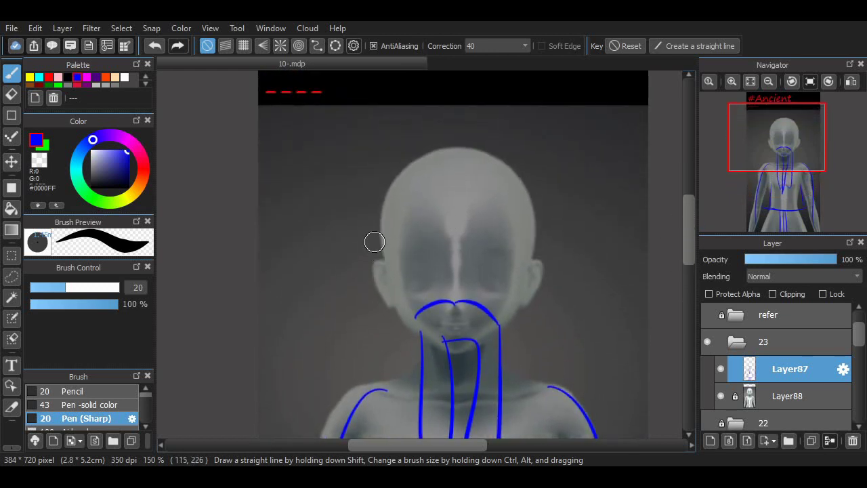
key("ctrl+z")
mouse_move(392, 234)
left_mouse_down()
mouse_move(534, 218)
mouse_move(489, 238)
mouse_move(536, 216)
left_mouse_up()
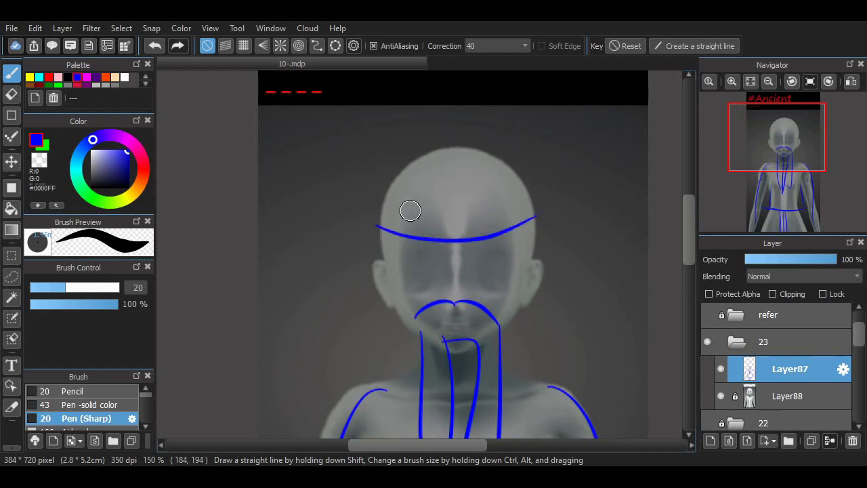
mouse_move(376, 220)
left_mouse_down()
mouse_move(391, 179)
mouse_move(462, 161)
mouse_move(509, 173)
mouse_move(507, 165)
mouse_move(535, 225)
left_mouse_up()
key("ctrl+z")
key("ctrl+z")
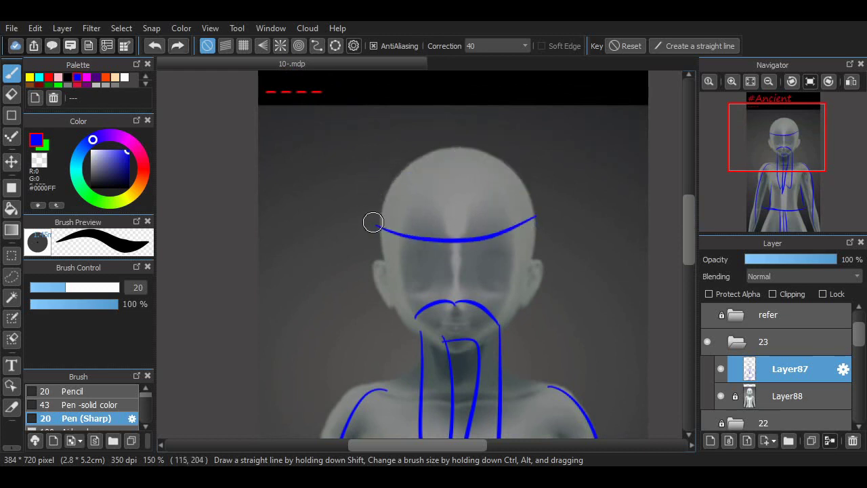
mouse_move(373, 222)
left_mouse_down()
mouse_move(410, 170)
mouse_move(391, 188)
mouse_move(403, 172)
left_mouse_up()
key("ctrl+z")
mouse_move(403, 171)
left_mouse_down()
mouse_move(431, 161)
mouse_move(502, 156)
left_mouse_up()
left_click_drag(502, 156, 536, 214)
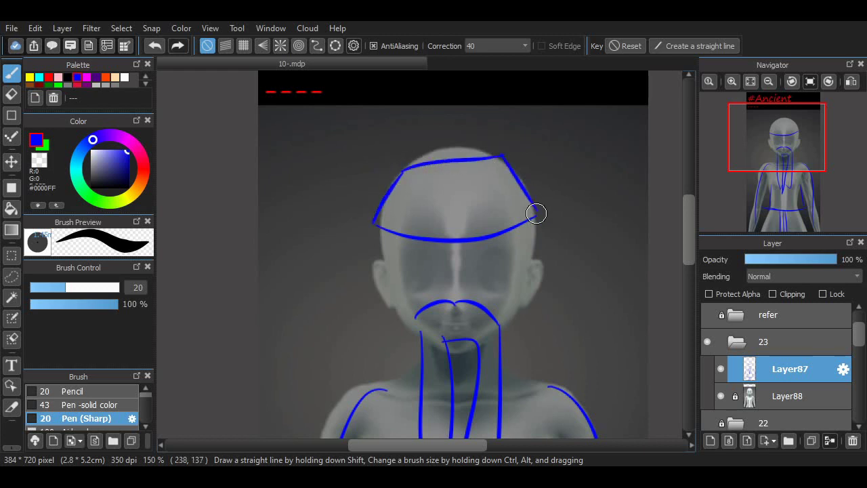
left_click_drag(382, 204, 338, 252)
key("ctrl+z")
mouse_move(382, 188)
left_mouse_down()
mouse_move(519, 277)
mouse_move(543, 184)
left_mouse_up()
key("ctrl+z")
mouse_move(383, 188)
left_mouse_down()
mouse_move(330, 241)
mouse_move(504, 298)
mouse_move(545, 180)
left_mouse_up()
key("ctrl+z")
mouse_move(378, 199)
left_mouse_down()
mouse_move(443, 282)
mouse_move(525, 227)
left_mouse_up()
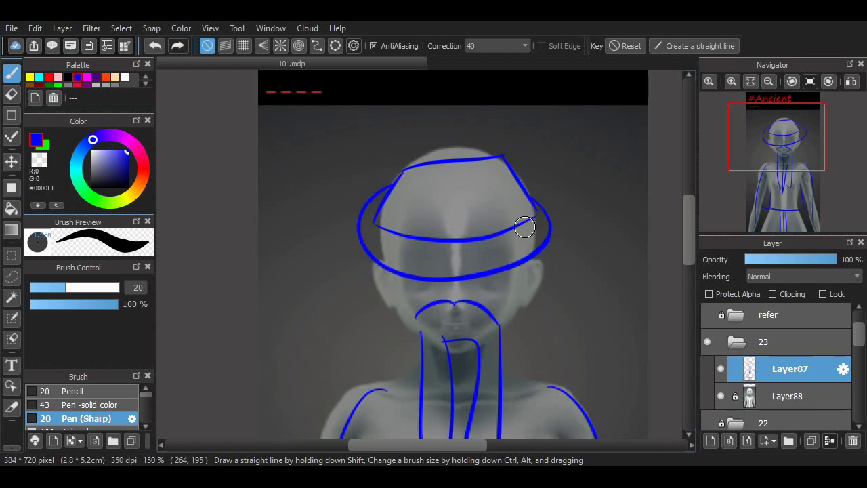
key("ctrl+z")
key("ctrl+z")
key("ctrl+z")
key("ctrl+z")
key("ctrl+z")
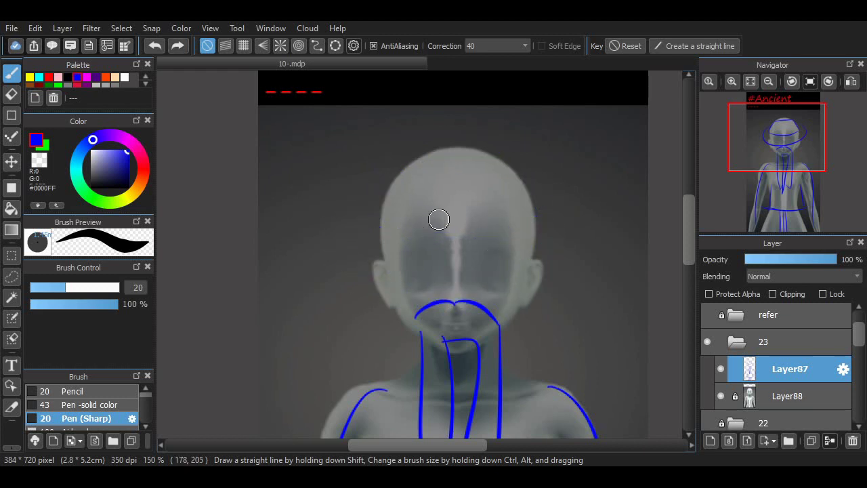
Step: Draw a wide, downward-bowed hat brim line across the face at nose-bridge level, reaching well past both ears
mouse_move(315, 254)
left_mouse_down()
mouse_move(347, 269)
mouse_move(595, 262)
left_mouse_up()
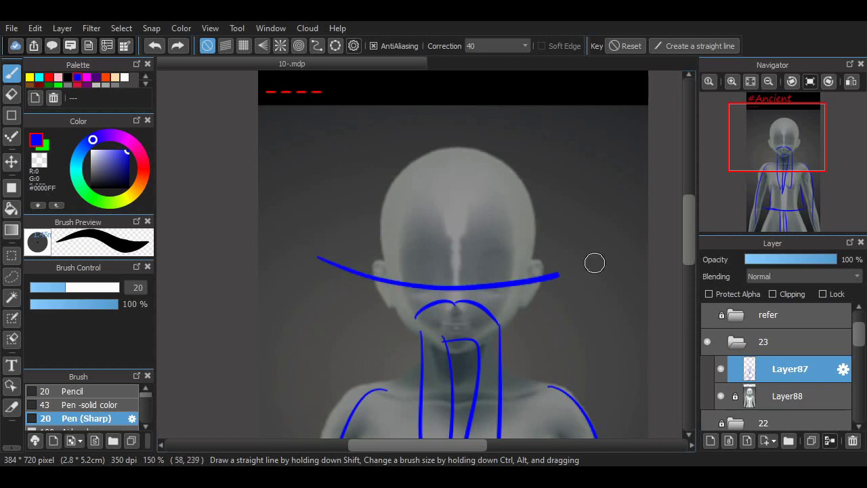
key("ctrl+z")
mouse_move(304, 251)
left_mouse_down()
mouse_move(398, 285)
mouse_move(585, 257)
left_mouse_up()
key("ctrl+z")
mouse_move(304, 252)
left_mouse_down()
mouse_move(493, 271)
mouse_move(604, 219)
left_mouse_up()
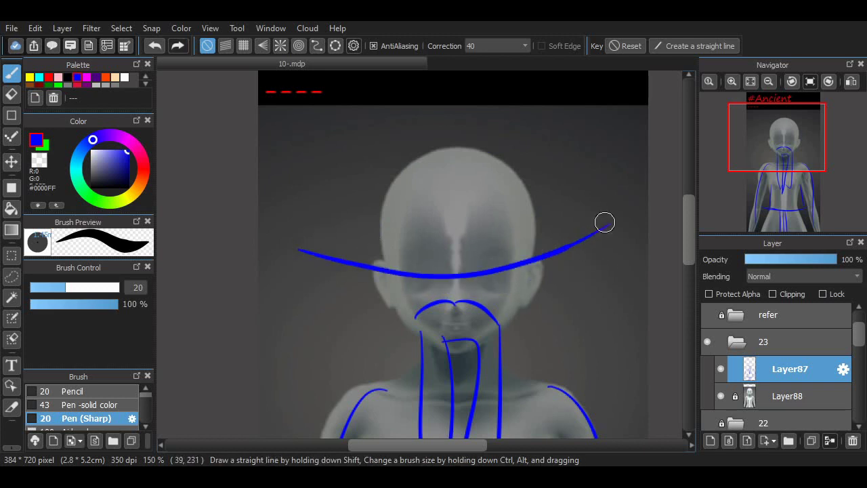
Step: Draw a small pointed triangular shape standing on the hat brim above the viewer's right ear
left_click_drag(550, 248, 565, 223)
key("ctrl+z")
mouse_move(474, 269)
left_mouse_down()
mouse_move(540, 260)
mouse_move(523, 262)
mouse_move(556, 249)
left_mouse_up()
key("ctrl+z")
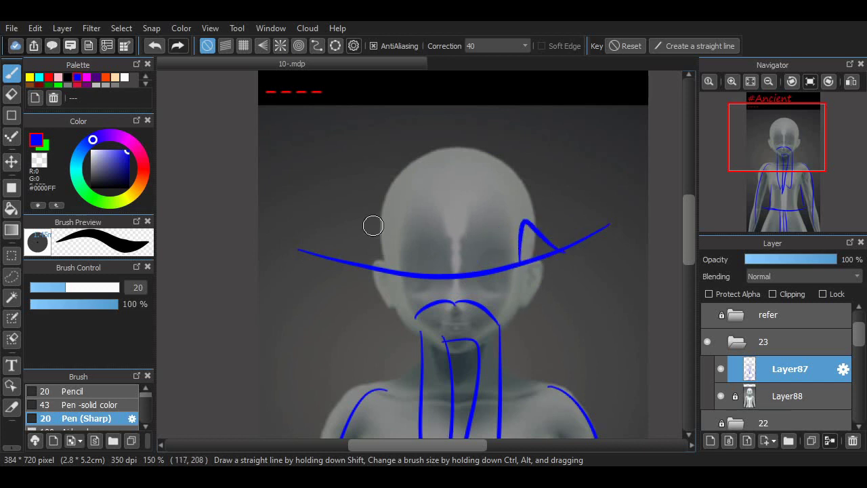
Step: Close the wide hat's outline with slanted sides rising from both brim ends and a curved top line over the head
mouse_move(296, 246)
left_mouse_down()
mouse_move(346, 187)
mouse_move(568, 184)
mouse_move(607, 225)
mouse_move(563, 165)
left_mouse_up()
key("ctrl+z")
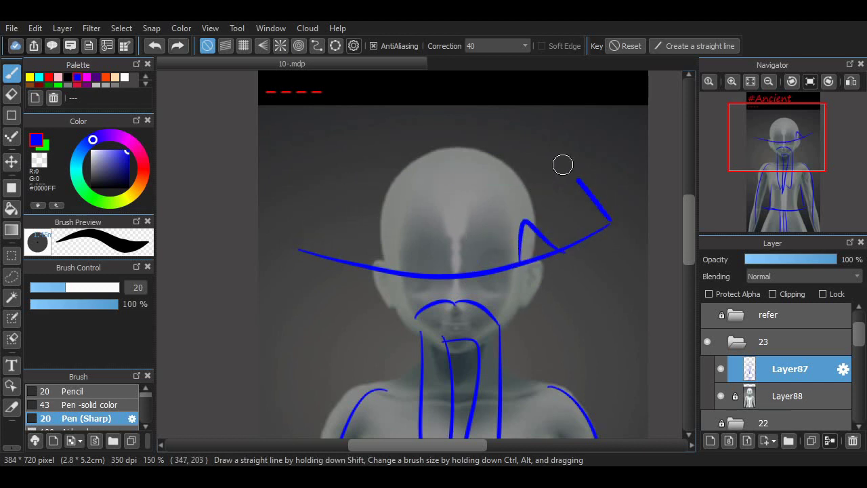
mouse_move(295, 243)
left_mouse_down()
mouse_move(373, 166)
mouse_move(482, 146)
mouse_move(555, 168)
left_mouse_up()
key("ctrl+z")
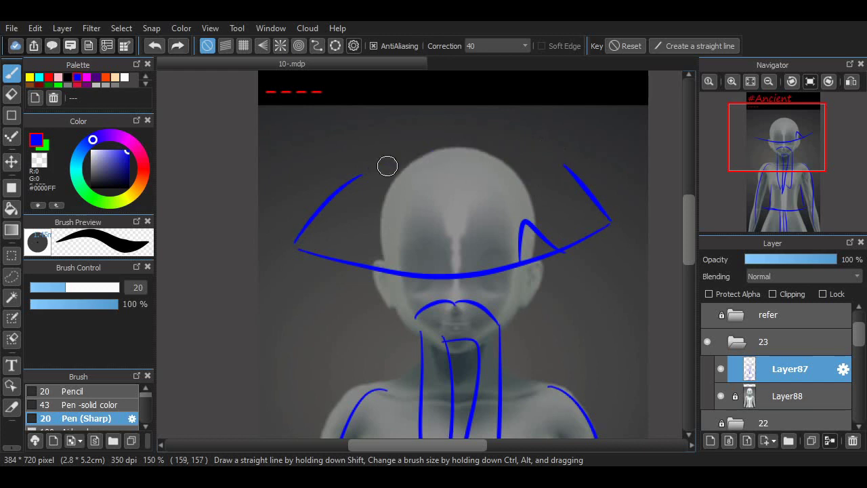
left_click_drag(369, 169, 546, 158)
key("ctrl+z")
left_click_drag(370, 169, 550, 176)
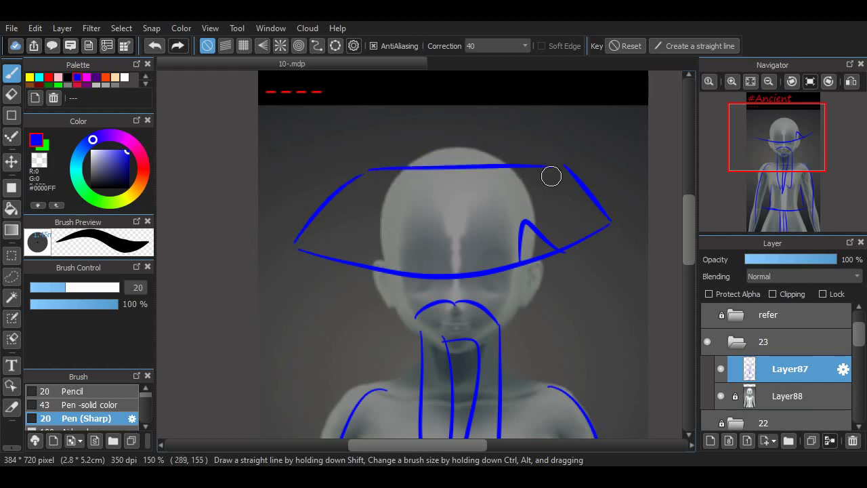
key("ctrl+z")
mouse_move(361, 169)
left_mouse_down()
mouse_move(475, 147)
mouse_move(559, 162)
left_mouse_up()
key("ctrl+z")
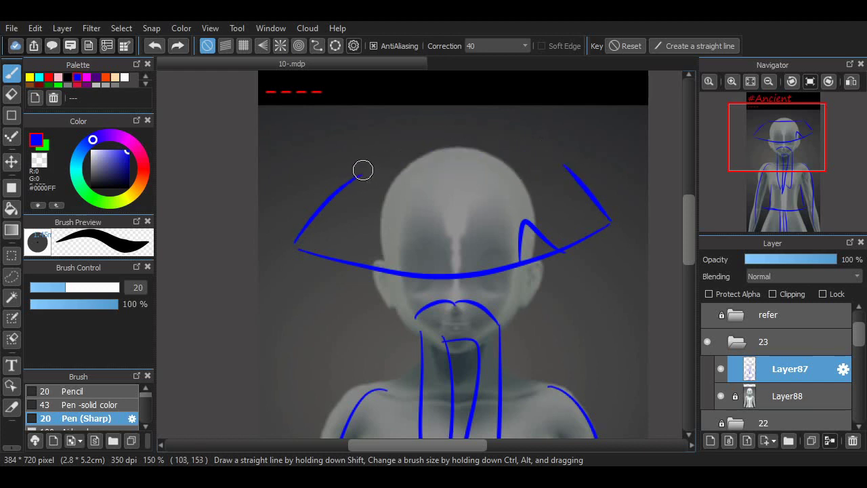
mouse_move(362, 169)
left_mouse_down()
mouse_move(567, 177)
mouse_move(446, 148)
mouse_move(364, 188)
left_mouse_up()
key("ctrl+z")
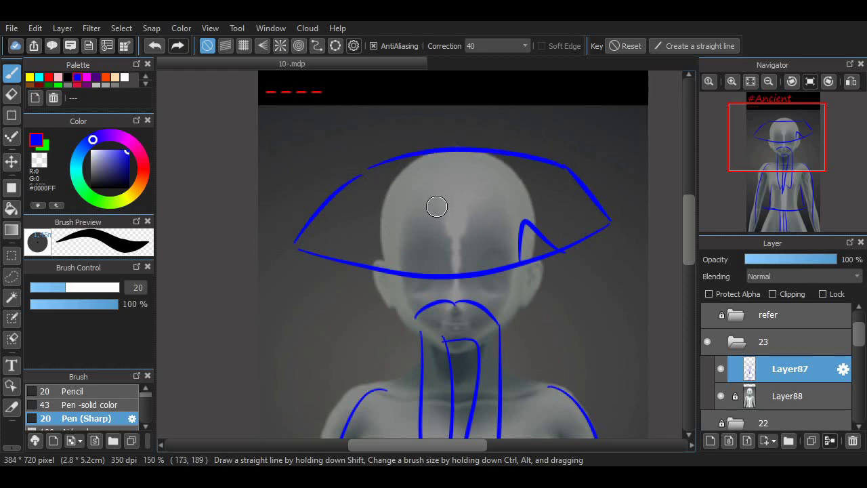
Step: Draw slanted hem lines from the lower ends of both sleeves inward to the bottom edge of the canvas
scroll(644, 221, "down", 8)
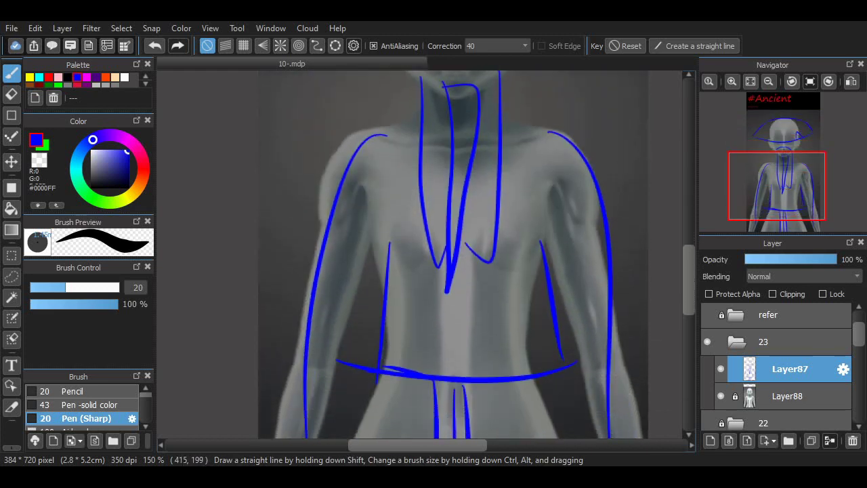
scroll(593, 296, "down", 1)
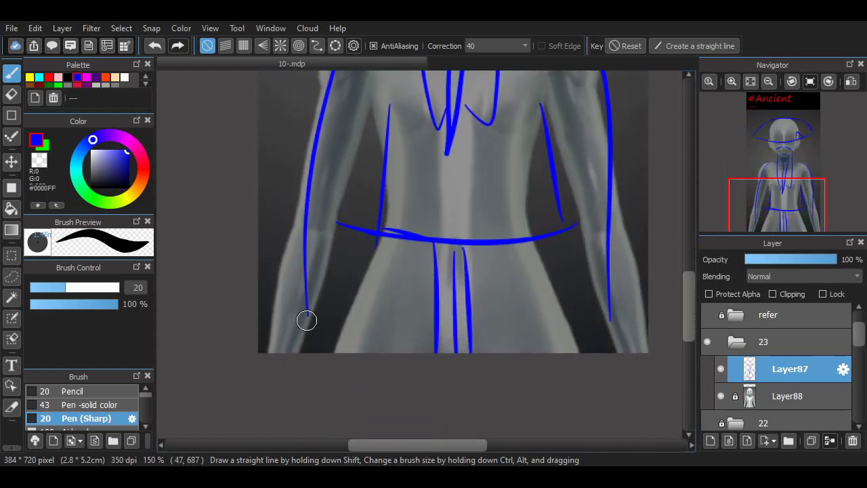
left_click_drag(306, 317, 356, 355)
Step: Draw a shallow curved line across the middle of the hat, over the forehead
scroll(675, 311, "up", 4)
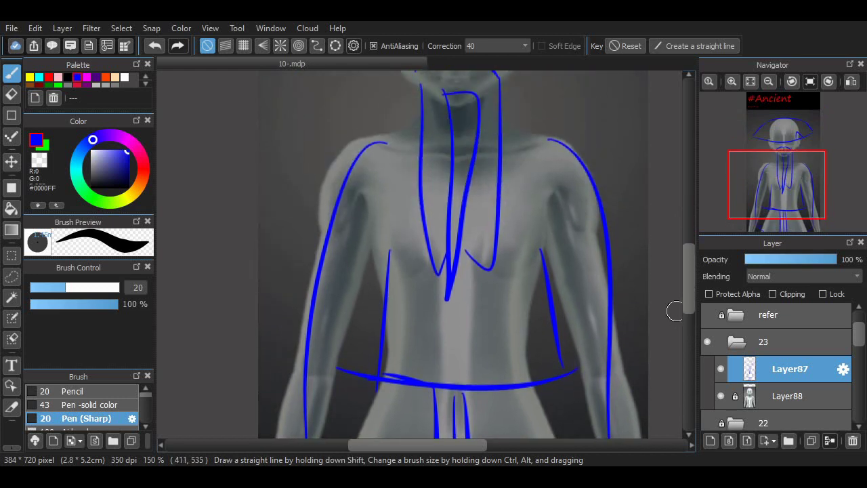
scroll(675, 310, "up", 5)
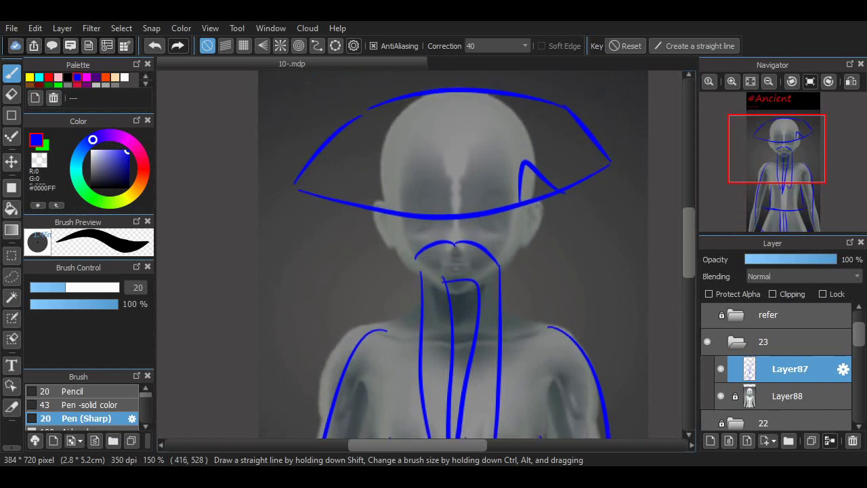
scroll(453, 255, "up", 3)
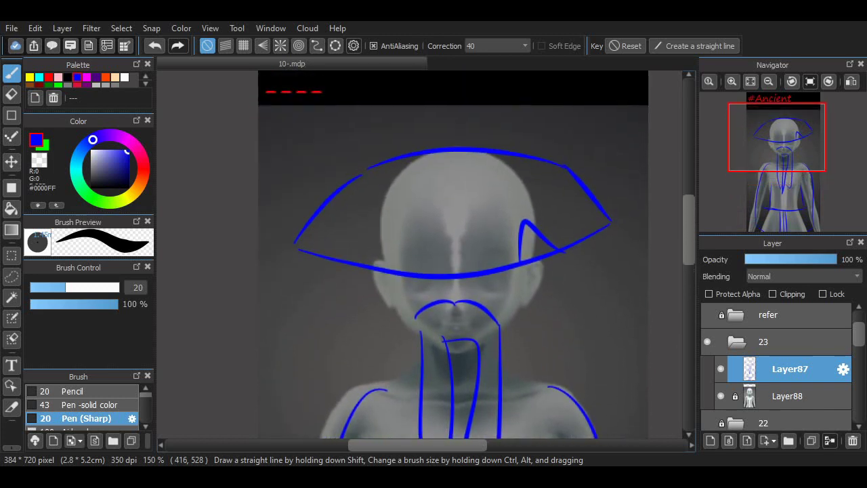
mouse_move(356, 208)
left_mouse_down()
mouse_move(428, 214)
mouse_move(557, 196)
left_mouse_up()
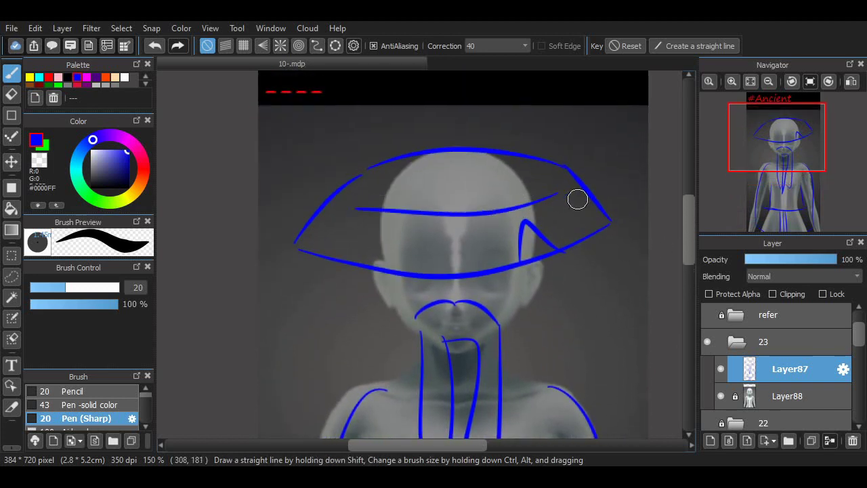
scroll(677, 256, "down", 8)
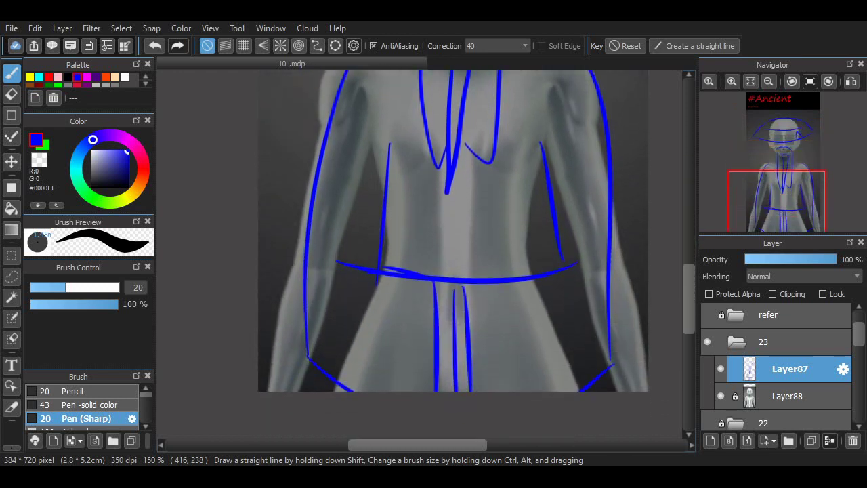
left_click_drag(493, 333, 509, 336)
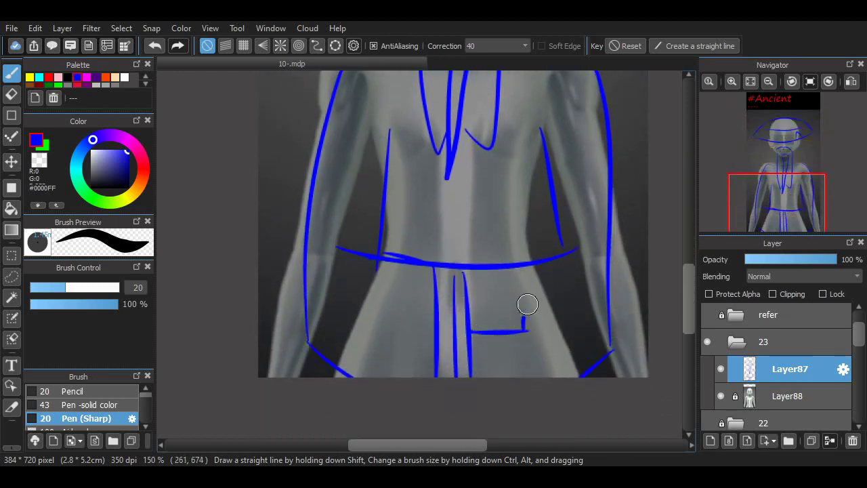
left_click_drag(528, 305, 568, 357)
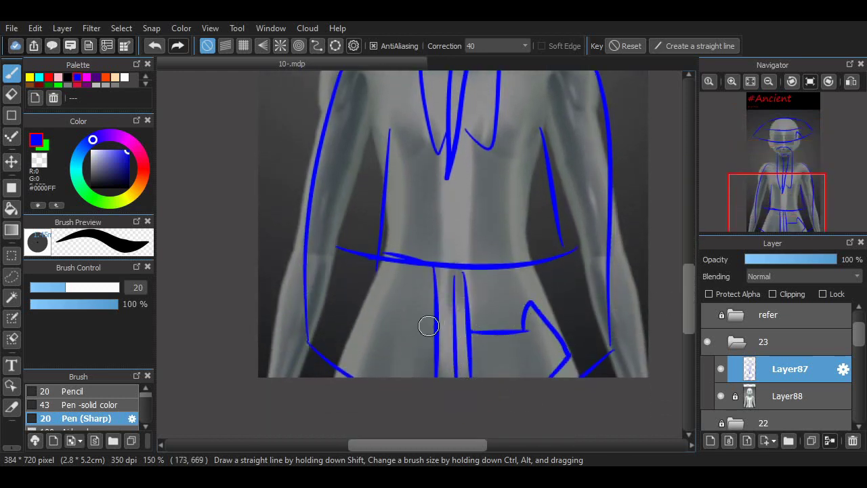
key("ctrl+z")
key("ctrl+z")
key("ctrl+z")
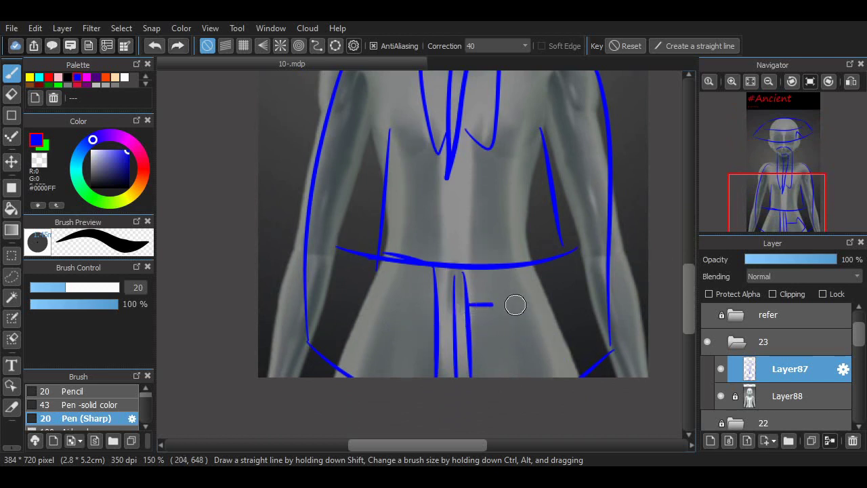
Step: Draw angular, outward-pointing panels on both sides of the robe's central strip below the belt
mouse_move(515, 305)
left_mouse_down()
mouse_move(515, 292)
mouse_move(535, 376)
mouse_move(468, 348)
mouse_move(502, 365)
mouse_move(506, 357)
left_mouse_up()
key("ctrl+z")
mouse_move(432, 306)
left_mouse_down()
mouse_move(386, 314)
mouse_move(390, 287)
mouse_move(339, 312)
mouse_move(389, 357)
mouse_move(365, 362)
mouse_move(393, 377)
left_mouse_up()
key("ctrl+z")
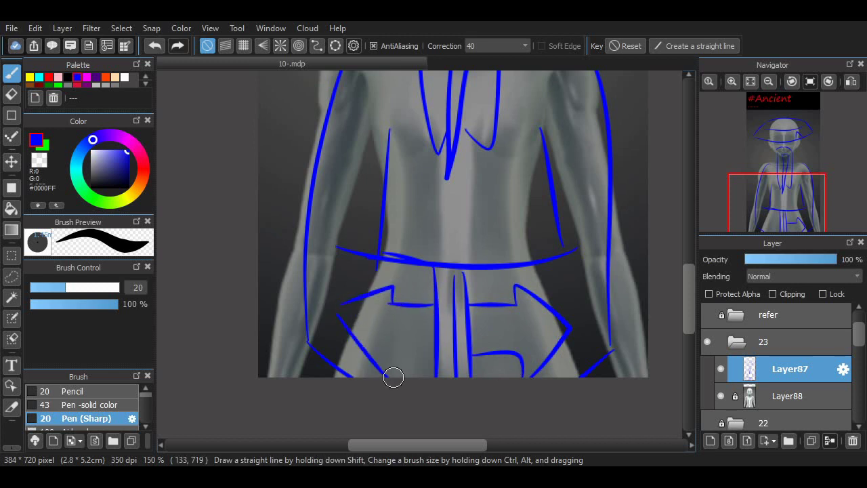
Step: Add a second curved line over the shoulder on the viewer's left and extend the other shoulder's line toward the neck
scroll(677, 295, "up", 6)
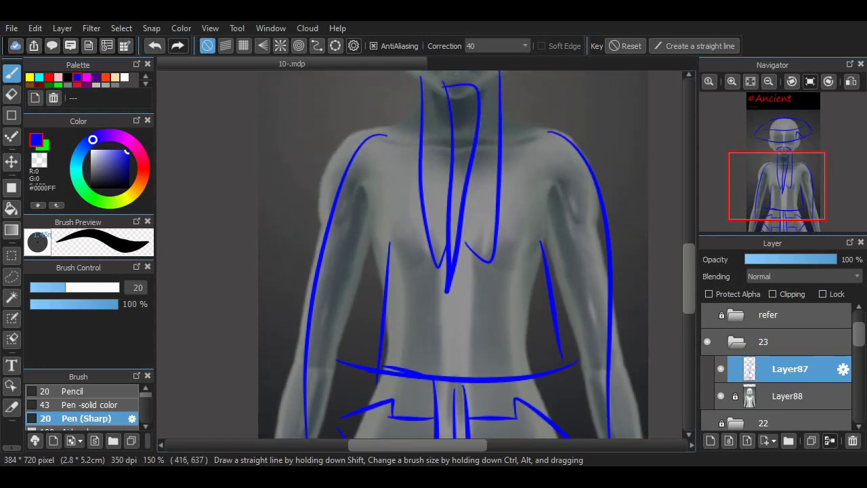
mouse_move(320, 404)
left_mouse_down()
mouse_move(321, 363)
mouse_move(405, 283)
left_mouse_up()
left_click_drag(521, 296, 573, 310)
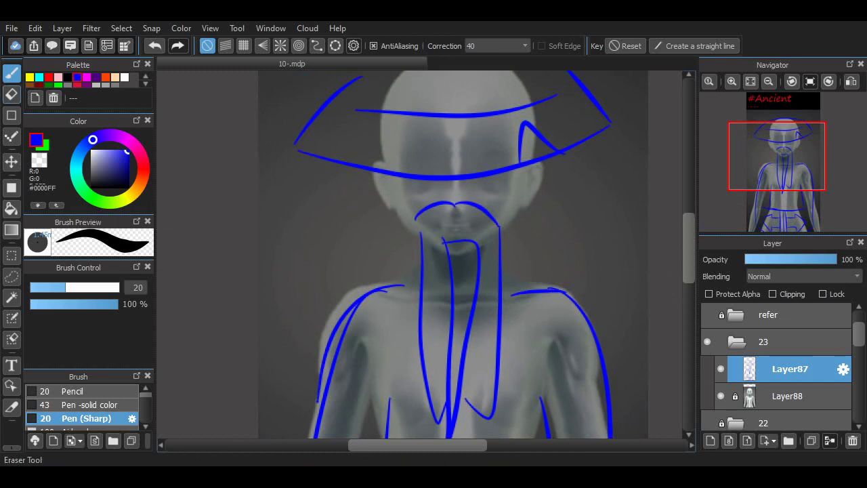
Step: Erase the long beard strokes between the moustache and the chest with the Eraser at size 45
left_click(11, 94)
left_click(78, 287)
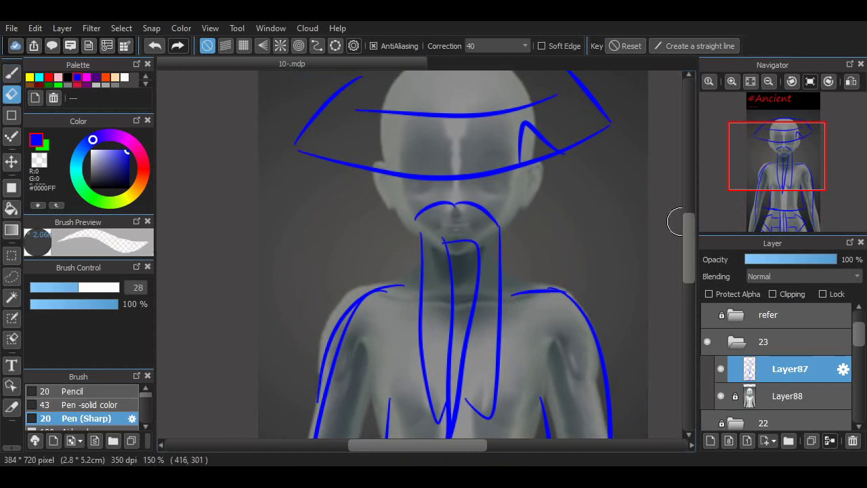
left_click_drag(689, 222, 689, 236)
mouse_move(494, 185)
left_mouse_down()
mouse_move(495, 299)
mouse_move(498, 206)
mouse_move(498, 263)
left_mouse_up()
left_click(93, 287)
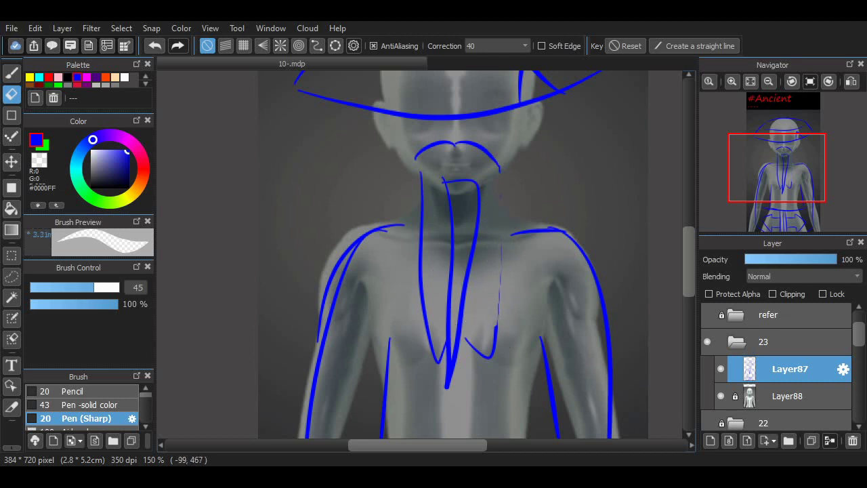
mouse_move(432, 186)
left_mouse_down()
mouse_move(416, 277)
mouse_move(420, 238)
mouse_move(426, 343)
mouse_move(443, 387)
mouse_move(471, 341)
mouse_move(470, 349)
mouse_move(488, 251)
mouse_move(470, 265)
mouse_move(442, 181)
mouse_move(454, 304)
mouse_move(469, 179)
mouse_move(480, 315)
mouse_move(494, 237)
mouse_move(426, 305)
left_mouse_up()
left_click(11, 73)
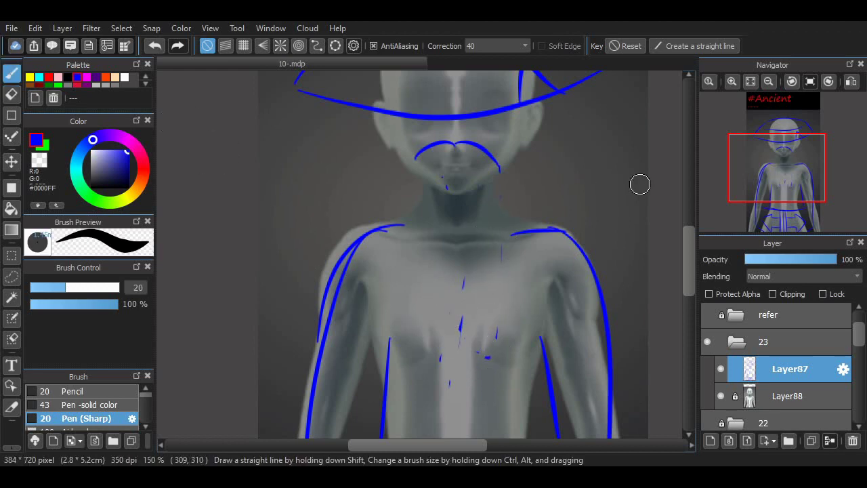
left_click_drag(689, 243, 689, 243)
scroll(630, 223, "up", 1)
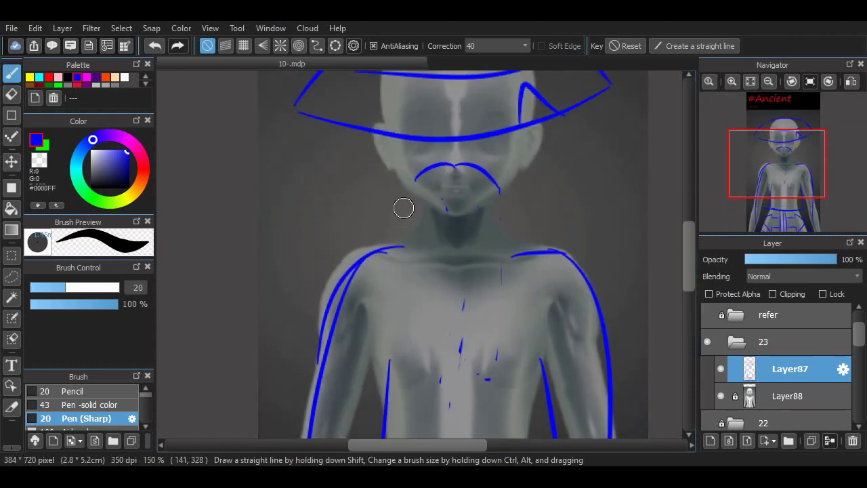
mouse_move(416, 179)
left_mouse_down()
mouse_move(419, 294)
mouse_move(466, 368)
mouse_move(515, 358)
left_mouse_up()
left_click_drag(501, 205, 508, 347)
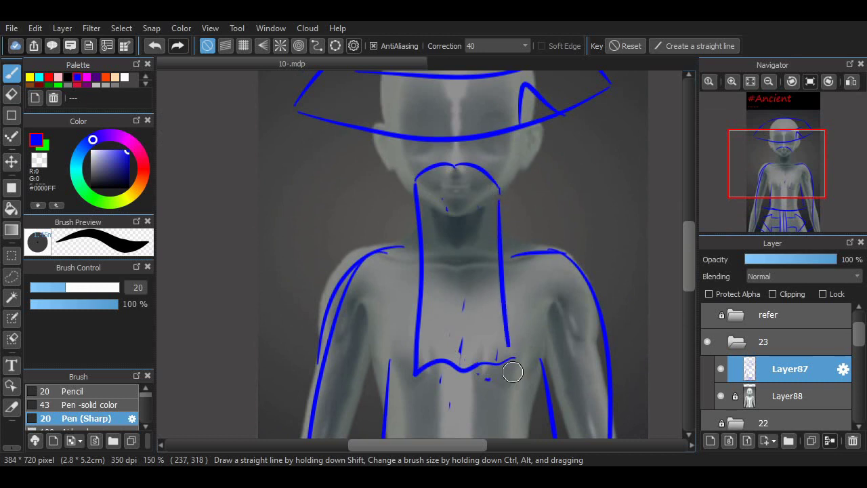
key("ctrl+z")
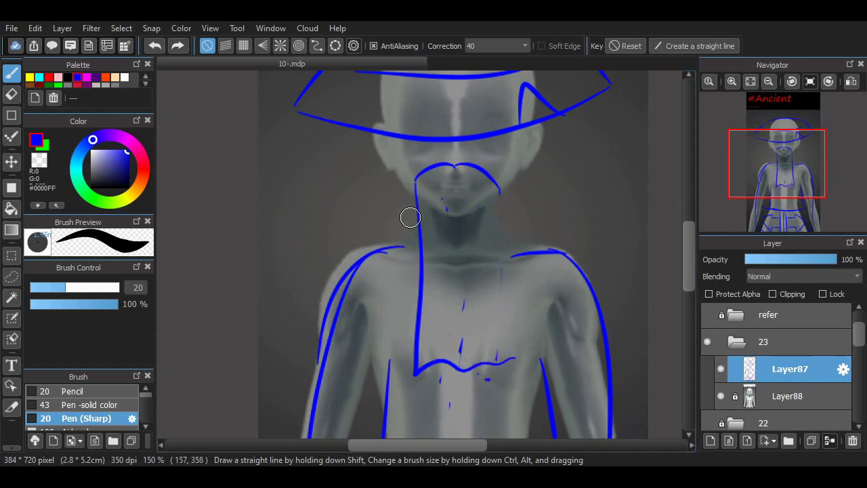
key("ctrl+z")
left_click_drag(414, 181, 413, 365)
key("ctrl+z")
Step: Draw a broad beard from the moustache ends to the chest, finished with two wavy lines across its lower end
mouse_move(416, 184)
left_mouse_down()
mouse_move(408, 333)
mouse_move(515, 344)
left_mouse_up()
left_click_drag(497, 193, 525, 346)
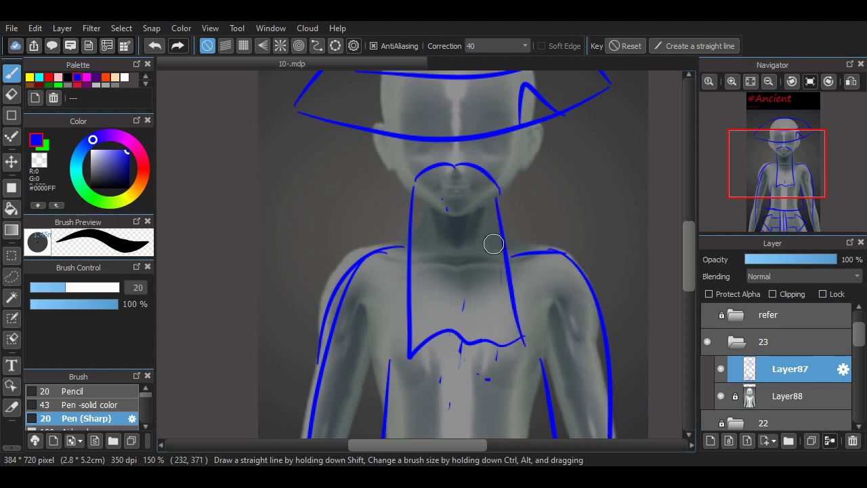
key("ctrl+z")
left_click_drag(494, 184, 519, 351)
left_click_drag(403, 354, 519, 355)
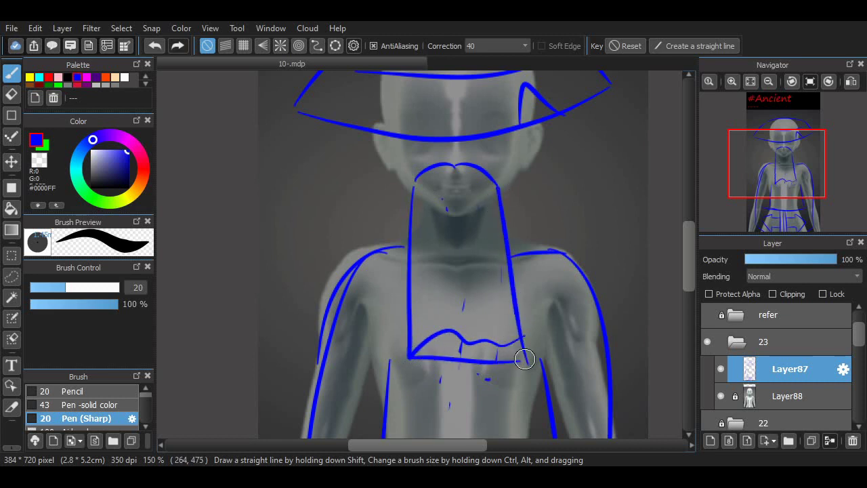
key("ctrl+z")
left_click_drag(405, 353, 528, 361)
Step: Draw two parallel vertical lines down the middle of the torso from the beard's lower edge to the belt
left_click_drag(689, 256, 689, 309)
scroll(548, 305, "up", 7)
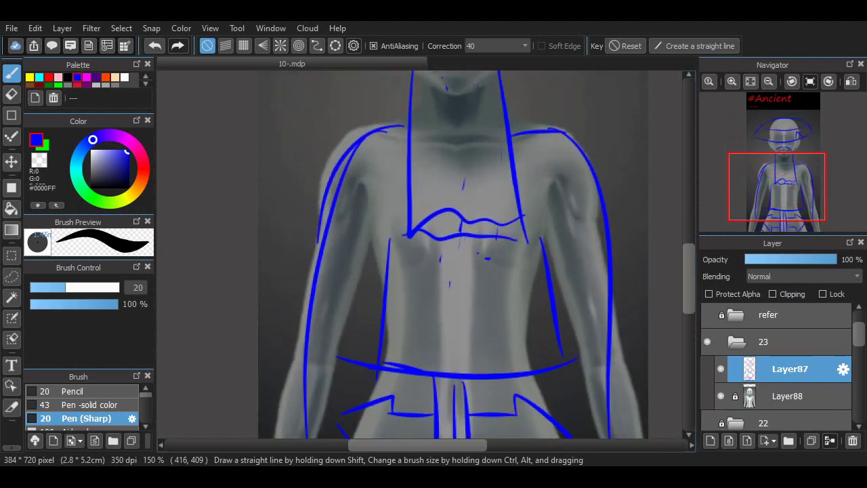
scroll(547, 305, "down", 4)
mouse_move(448, 198)
left_mouse_down()
mouse_move(453, 327)
mouse_move(472, 292)
left_mouse_up()
key("ctrl+z")
key("ctrl+z")
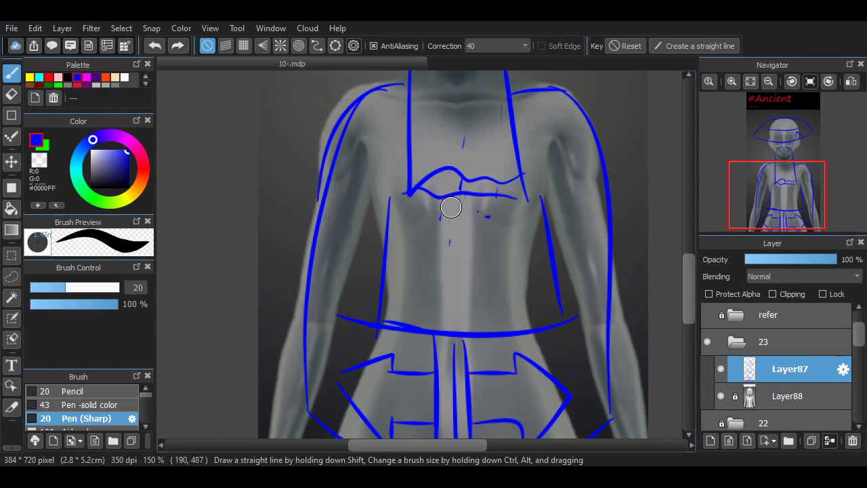
left_click_drag(447, 202, 446, 335)
left_click_drag(467, 201, 467, 334)
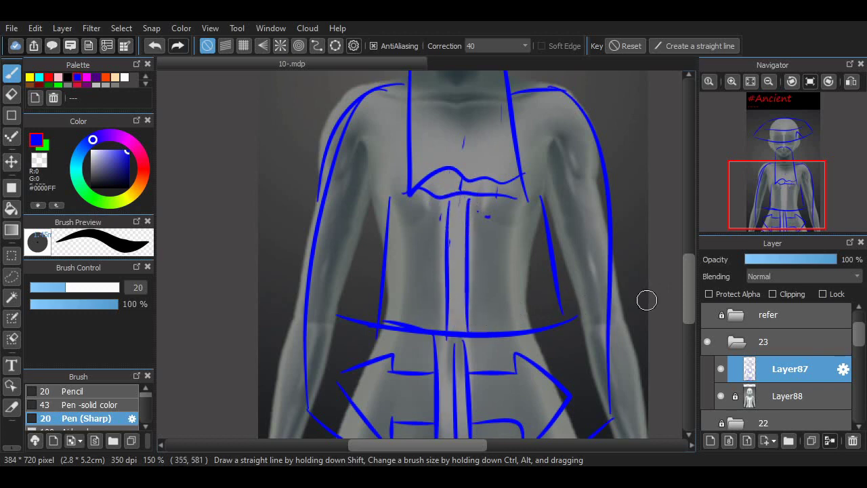
Step: Toggle the mannequin layer's visibility to check the blue sketch on its own
left_click(721, 396)
left_click_drag(697, 291, 687, 246)
left_click(719, 395)
left_click(719, 396)
left_click(719, 396)
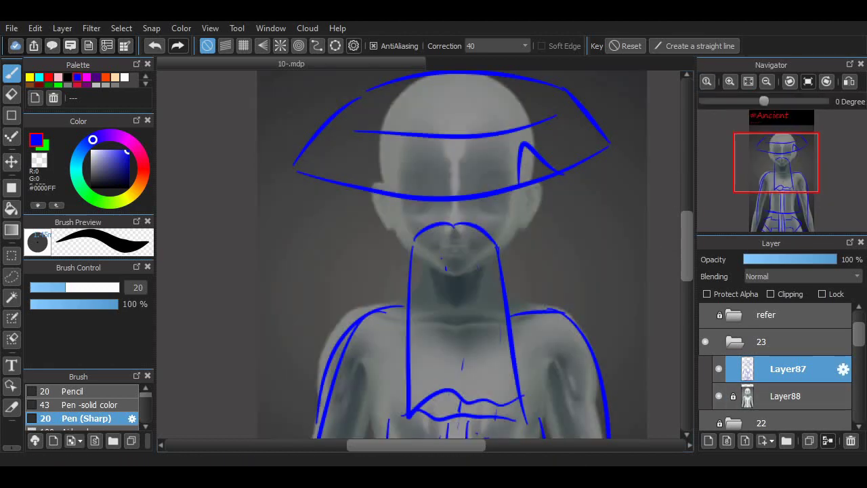
Step: Draw a narrow pointed hair strand hanging from the hat brim beside each ear
left_click(730, 81)
left_click_drag(687, 244, 687, 231)
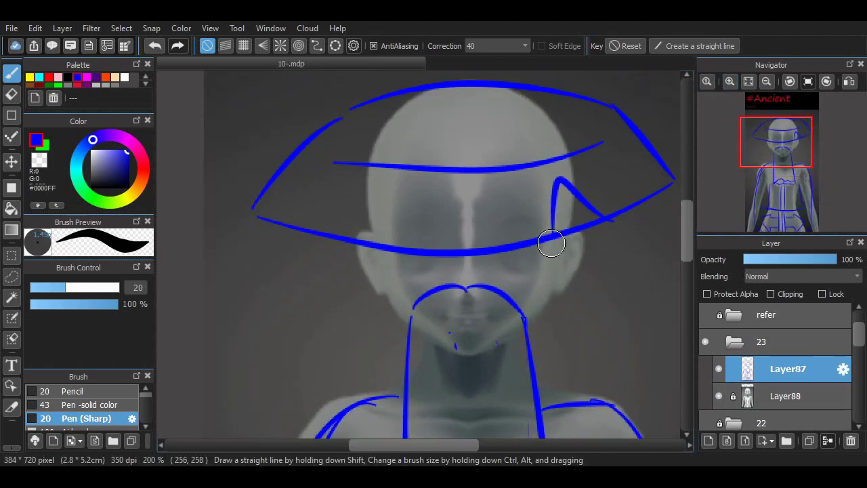
mouse_move(550, 243)
left_mouse_down()
mouse_move(549, 372)
mouse_move(571, 303)
left_mouse_up()
key("ctrl+z")
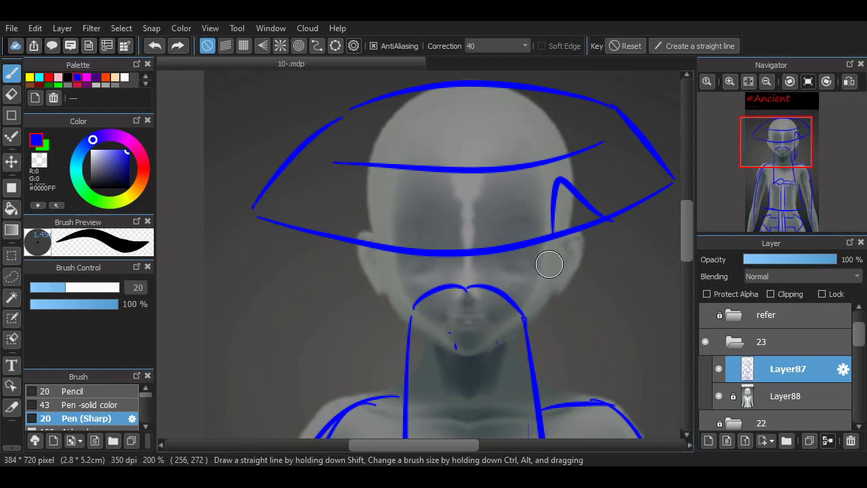
mouse_move(550, 238)
left_mouse_down()
mouse_move(549, 335)
mouse_move(566, 252)
left_mouse_up()
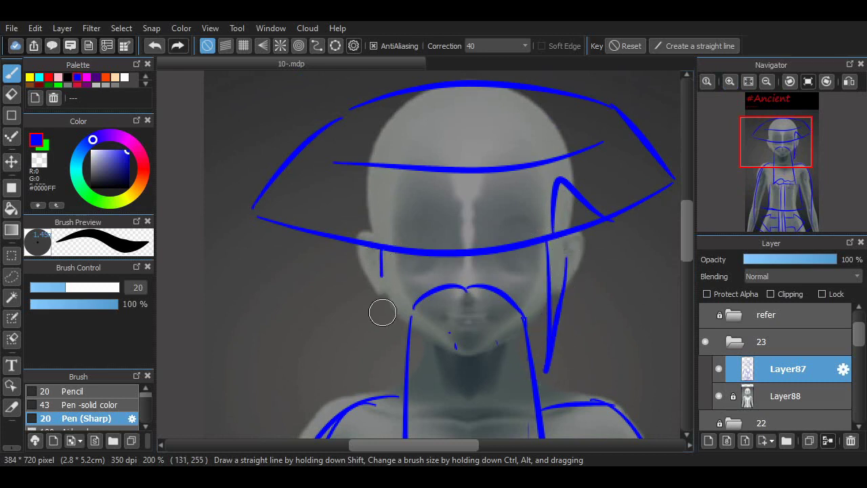
left_click_drag(381, 275, 391, 354)
left_click_drag(391, 354, 365, 252)
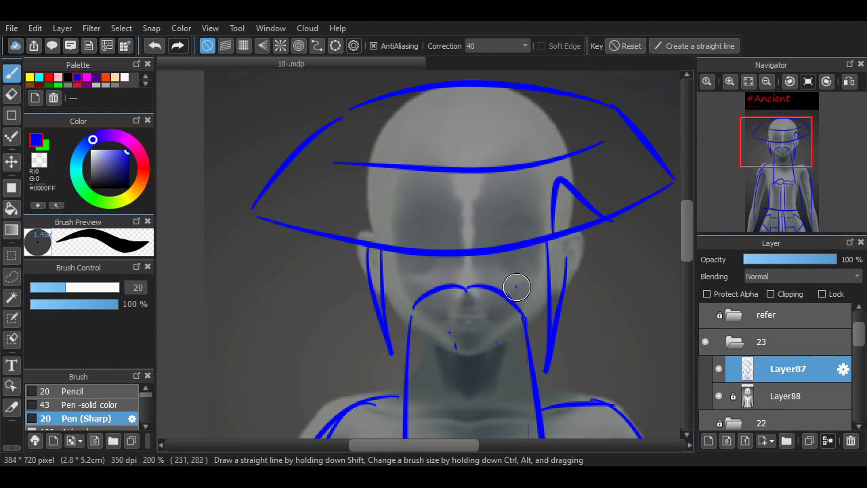
Step: Draw the closed eyes as two short, nearly horizontal strokes on either side of the moustache's peak
mouse_move(516, 287)
left_mouse_down()
mouse_move(546, 285)
mouse_move(538, 292)
left_mouse_up()
key("ctrl+z")
key("ctrl+z")
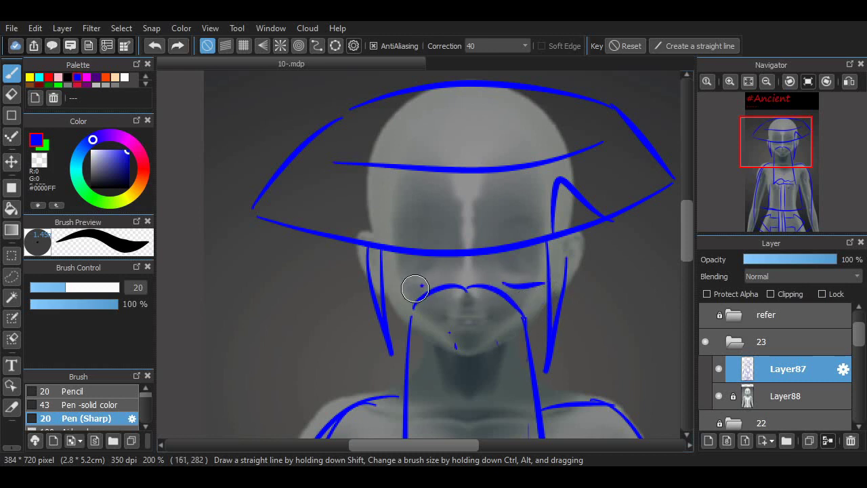
left_click_drag(425, 286, 389, 286)
key("ctrl+z")
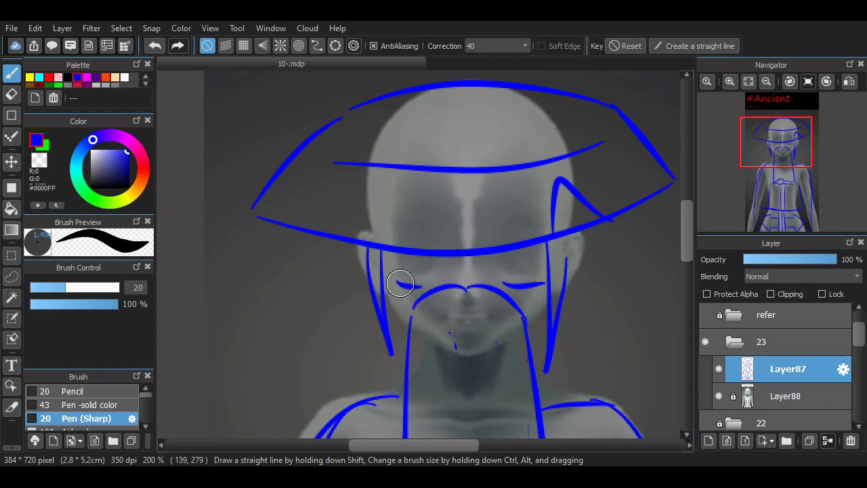
key("ctrl+z")
left_click_drag(545, 282, 540, 284)
key("ctrl+z")
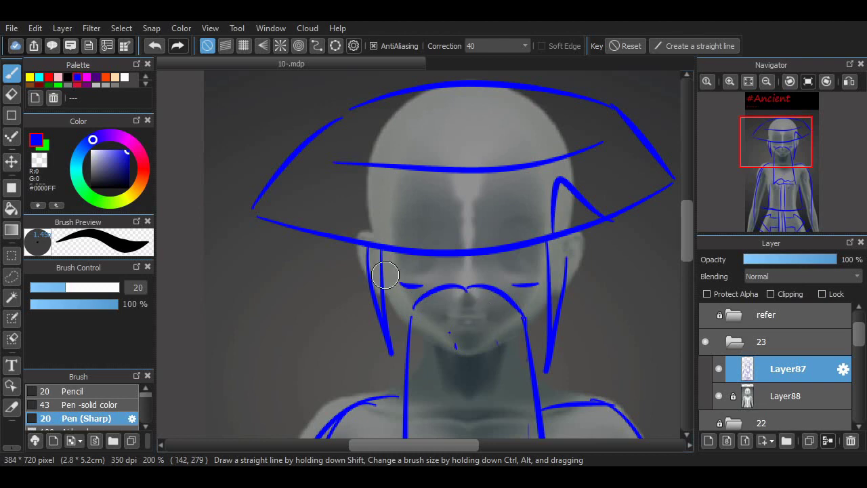
scroll(440, 254, "down", 10)
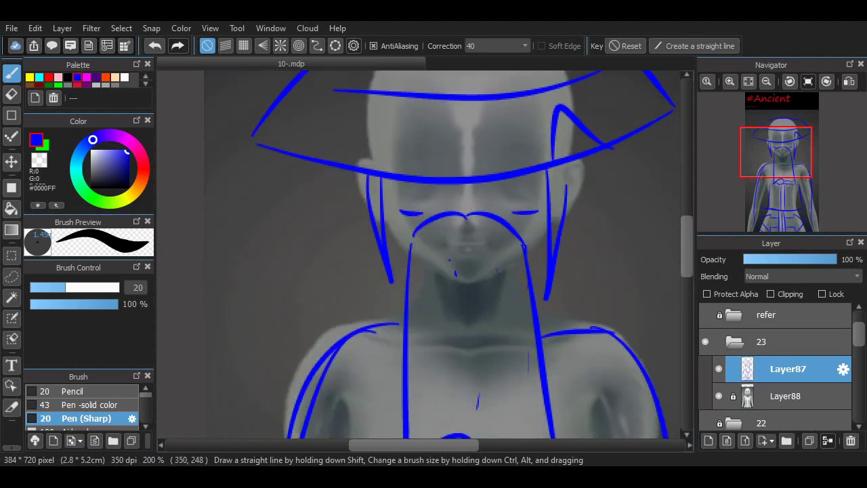
scroll(441, 254, "up", 10)
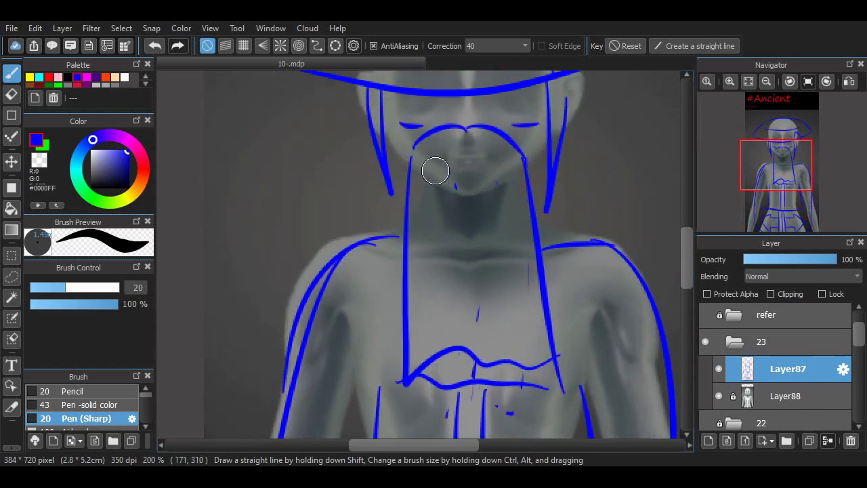
left_click_drag(436, 197, 451, 318)
left_click_drag(467, 204, 488, 334)
left_click_drag(499, 227, 526, 328)
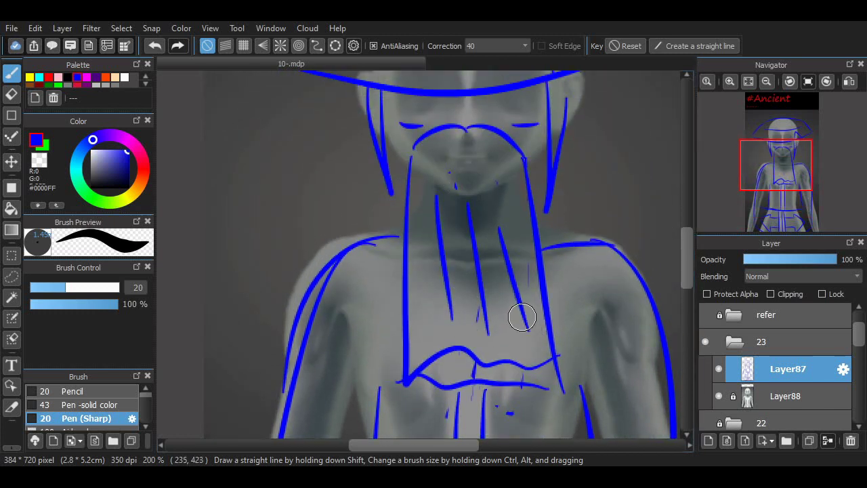
key("ctrl+z")
key("ctrl+z")
key("ctrl+z")
left_click_drag(428, 176, 419, 336)
key("ctrl+z")
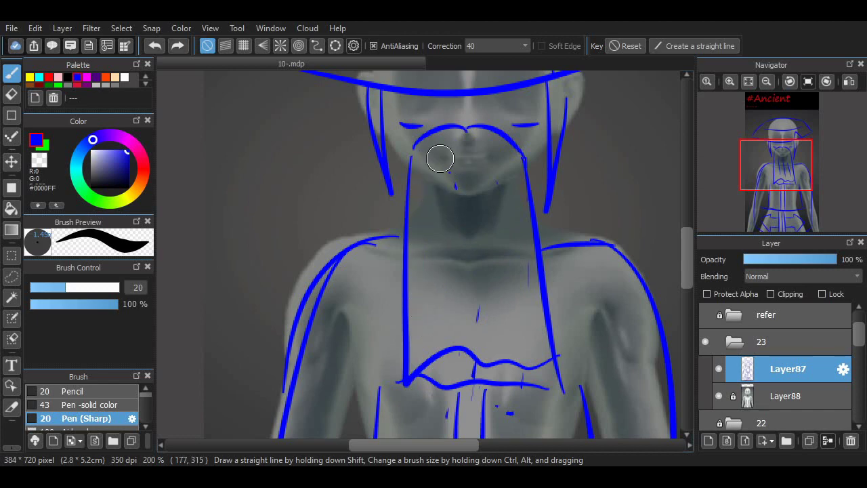
Step: Draw two long curved lines inside the beard, running from under the moustache down along both beard edges
left_click_drag(452, 143, 422, 333)
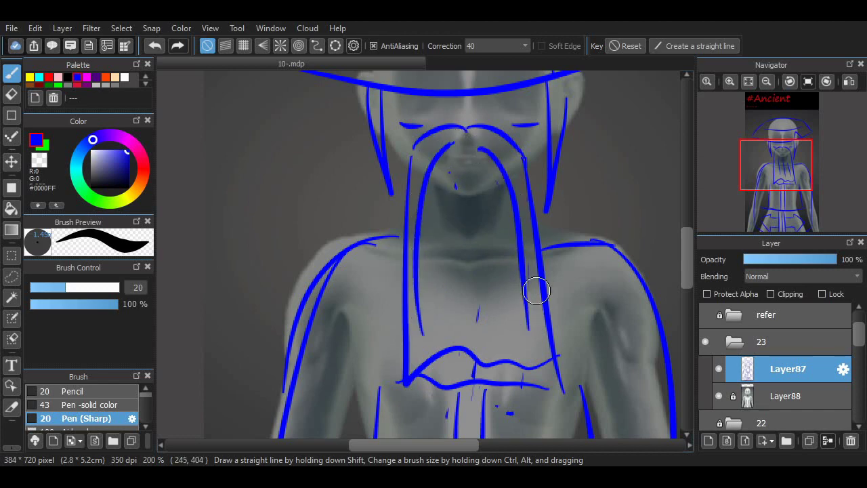
scroll(536, 290, "up", 5)
scroll(447, 254, "down", 10)
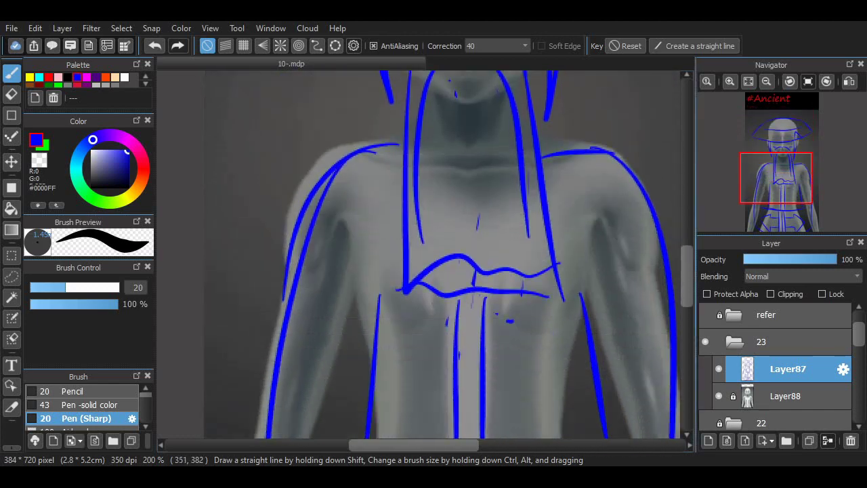
scroll(448, 255, "up", 5)
scroll(447, 254, "up", 5)
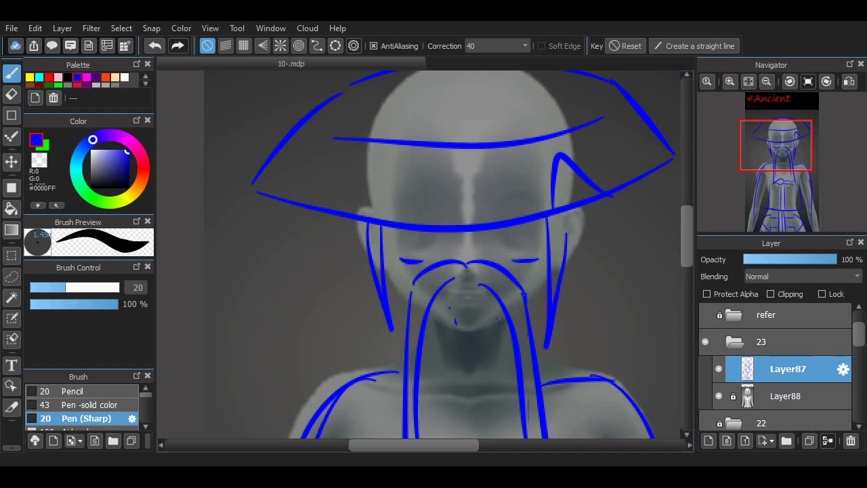
Step: Add the white two-line text "Call me Master" and place it beside the face on the viewer's left
left_click(11, 365)
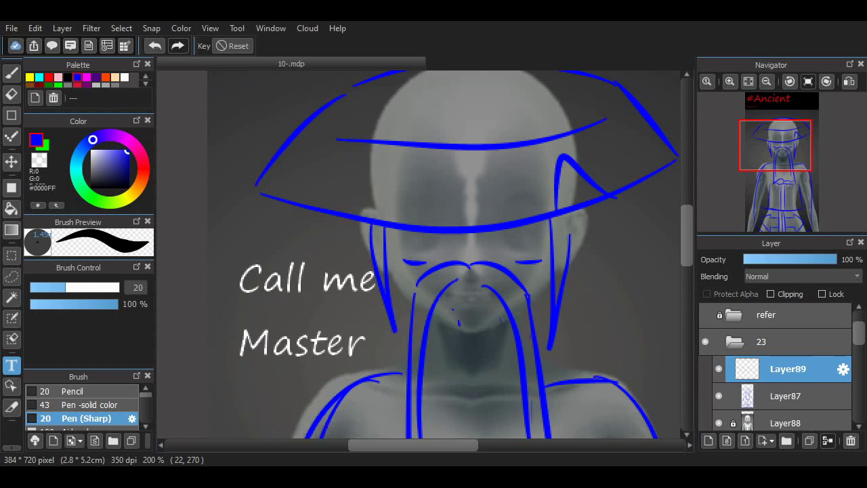
left_click_drag(314, 315, 288, 297)
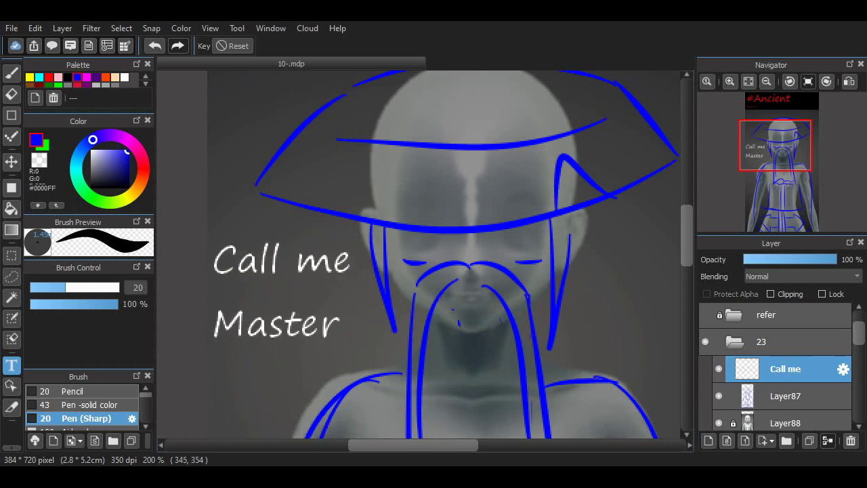
Step: Shrink the "Call me Master" caption slightly beside the face and lock its text layer
left_click_drag(283, 279, 290, 283)
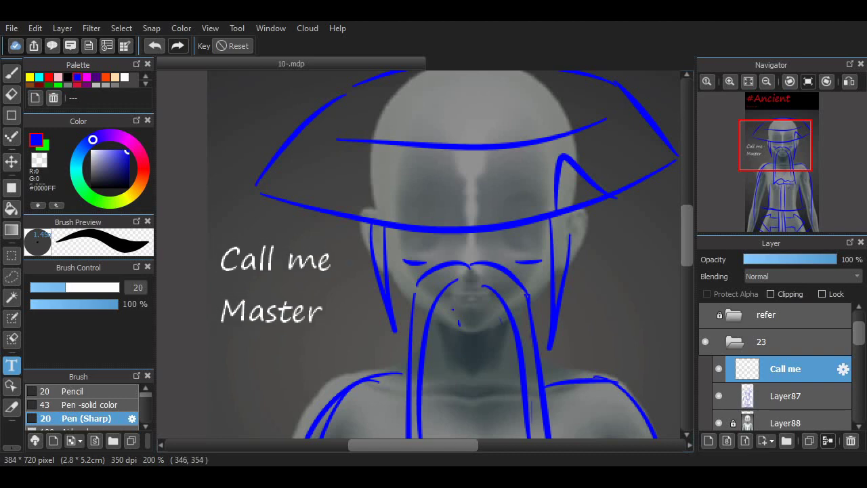
left_click(822, 294)
Step: Lower the opacity of the blue sketch layer, Layer87, to 60 % and lock the layer
scroll(595, 317, "down", 3)
scroll(589, 322, "up", 2)
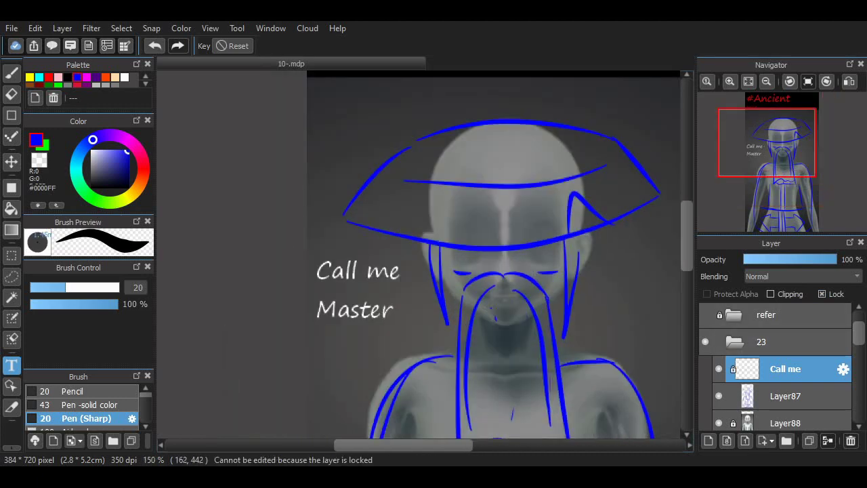
left_click_drag(486, 437, 421, 438)
left_click(788, 397)
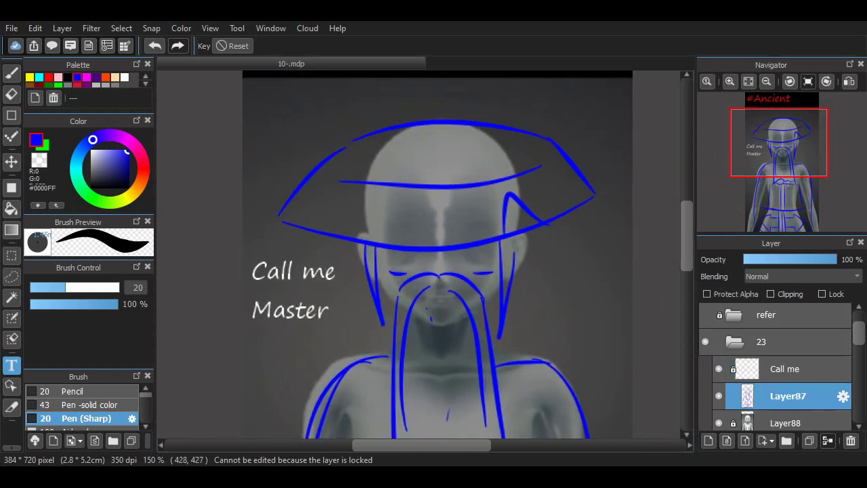
left_click(801, 259)
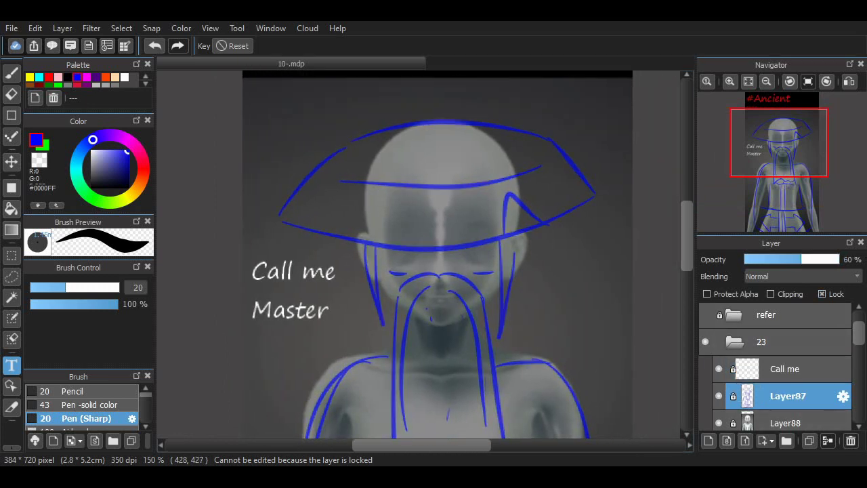
Step: Add a new layer above the blue sketch and set up the Pen (Sharp) brush in white, undoing the test stroke
left_click(708, 440)
scroll(557, 368, "down", 2)
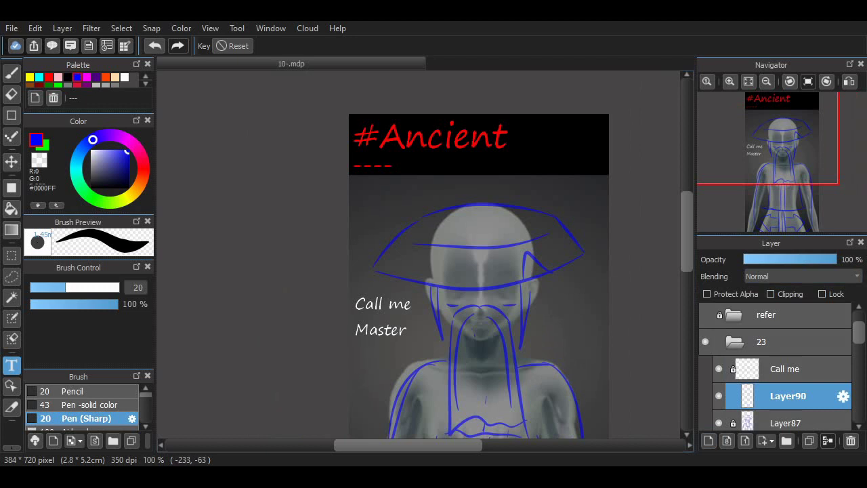
left_click(125, 77)
left_click(12, 73)
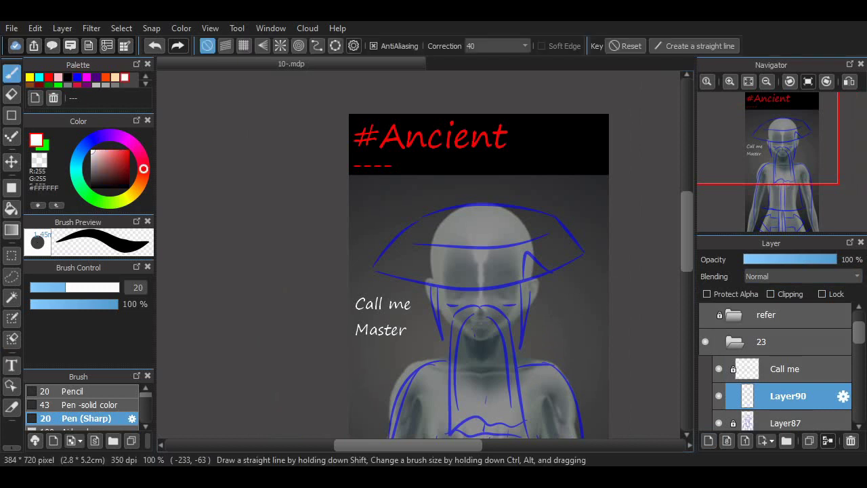
left_click_drag(461, 258, 547, 323)
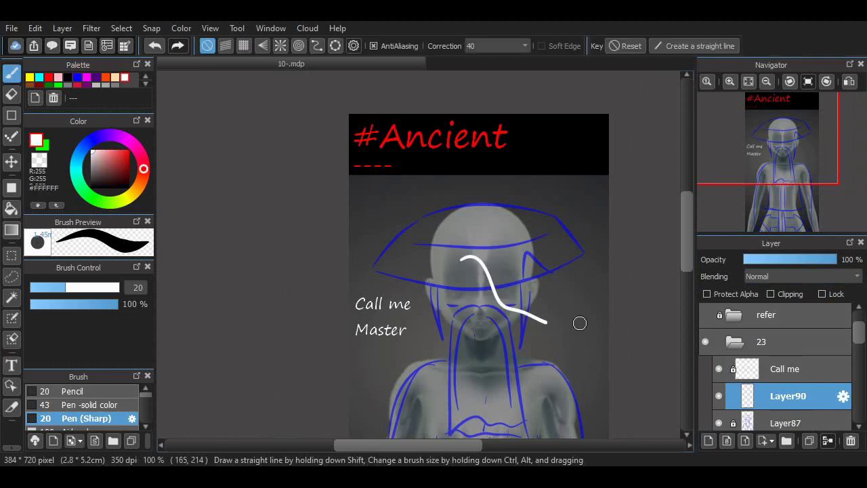
key("ctrl+z")
Step: Trace the curved belt line across the waist in white over the blue sketch
scroll(676, 269, "down", 5)
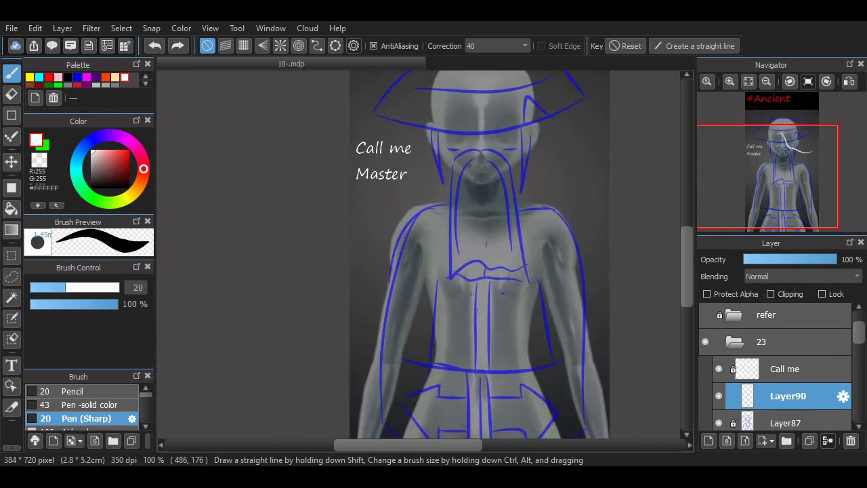
left_click(730, 82)
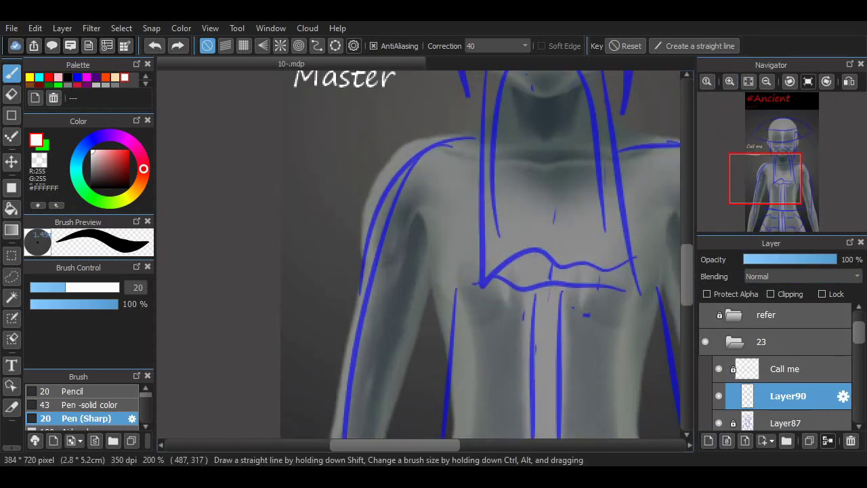
left_click_drag(687, 274, 687, 317)
scroll(397, 433, "right", 3)
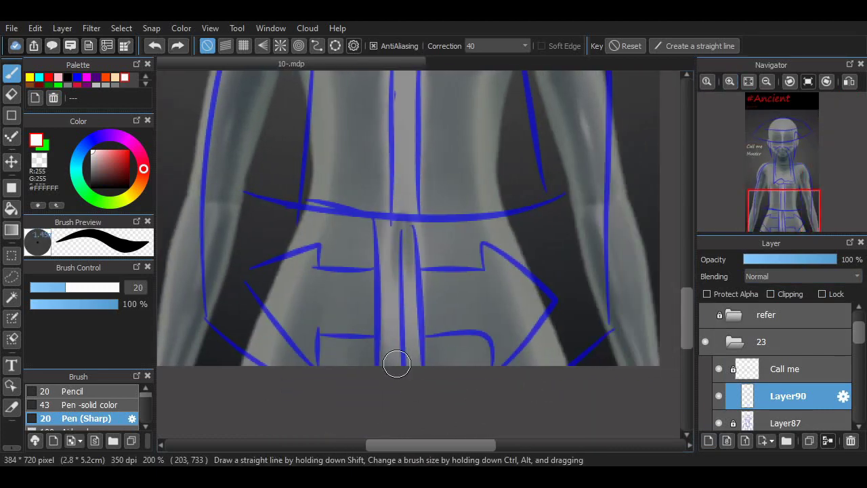
mouse_move(255, 192)
left_mouse_down()
mouse_move(395, 211)
mouse_move(425, 211)
left_mouse_up()
key("ctrl+z")
mouse_move(258, 195)
left_mouse_down()
mouse_move(480, 203)
mouse_move(551, 193)
mouse_move(497, 204)
mouse_move(564, 188)
left_mouse_up()
key("ctrl+z")
key("ctrl+z")
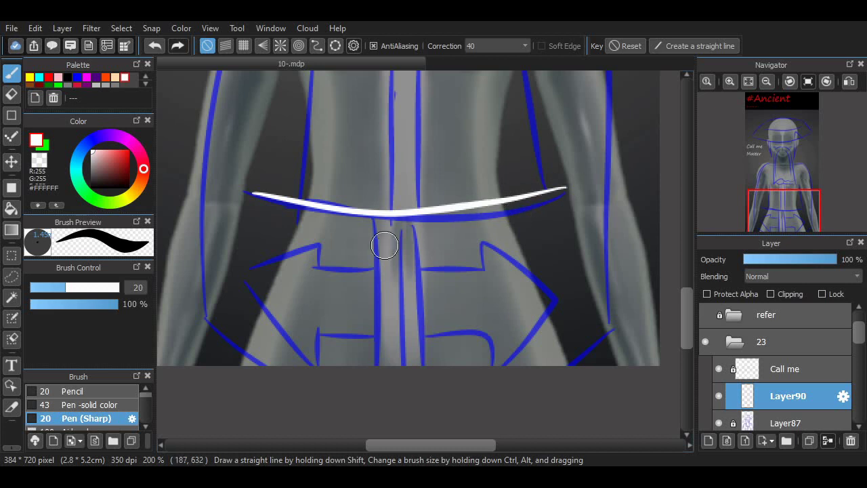
key("ctrl+z")
mouse_move(259, 194)
left_mouse_down()
mouse_move(409, 218)
mouse_move(565, 196)
left_mouse_up()
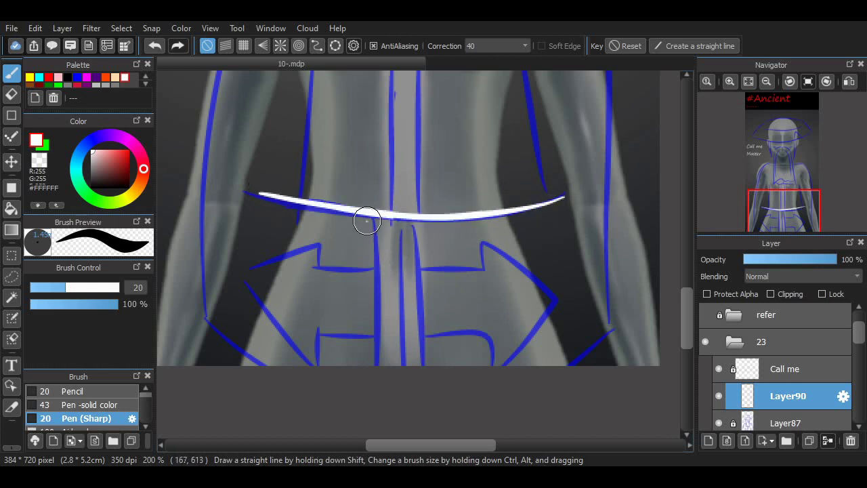
Step: Trace the hanging sash's outer edge on the viewer's left in white, from the belt to the canvas's lower edge
left_click_drag(372, 218, 381, 339)
key("ctrl+z")
left_click_drag(373, 217, 382, 366)
key("ctrl+z")
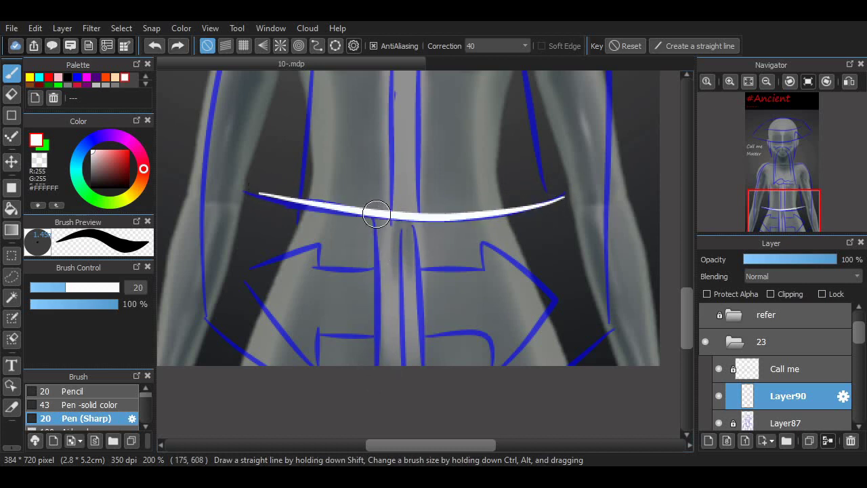
left_click_drag(377, 215, 381, 381)
Step: Trace the sash's outer edge on the viewer's right and its middle line in white, running down from the belt
left_click_drag(415, 211, 428, 367)
key("ctrl+z")
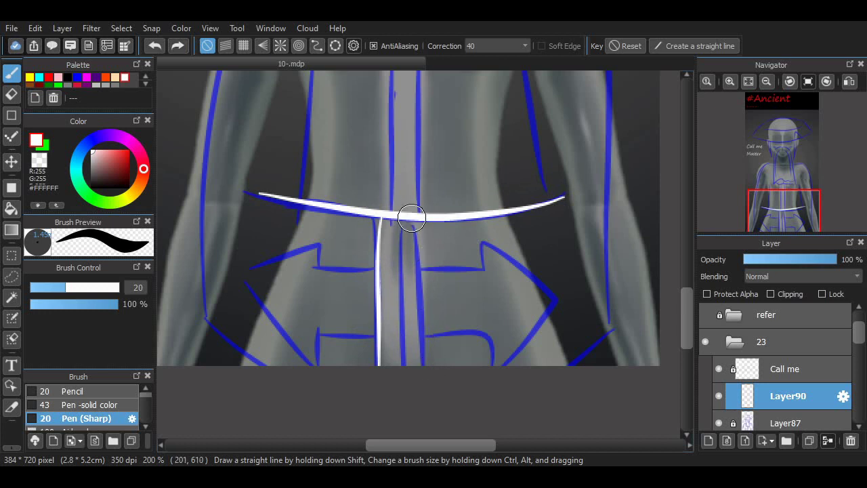
left_click_drag(407, 217, 427, 368)
key("ctrl+z")
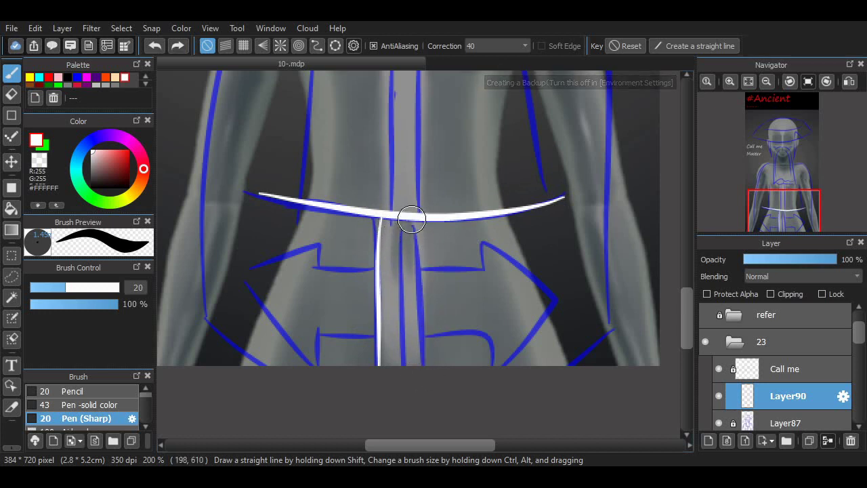
left_click_drag(402, 223, 422, 366)
left_click_drag(396, 262, 395, 384)
key("ctrl+z")
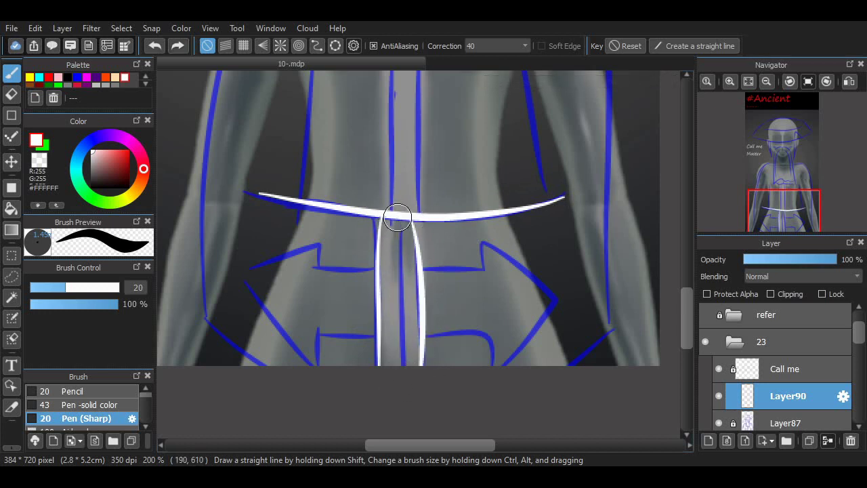
left_click_drag(397, 218, 400, 375)
Step: Trace the arrow-shaped flap on the viewer's right of the sash in white, with both horizontal bars and the pointed head
left_click_drag(423, 264, 488, 263)
mouse_move(485, 265)
left_mouse_down()
mouse_move(494, 246)
mouse_move(540, 307)
mouse_move(497, 369)
left_mouse_up()
key("ctrl+z")
mouse_move(428, 330)
left_mouse_down()
mouse_move(522, 323)
mouse_move(534, 297)
left_mouse_up()
key("ctrl+z")
key("ctrl+z")
mouse_move(485, 239)
left_mouse_down()
mouse_move(487, 261)
mouse_move(448, 273)
mouse_move(425, 279)
left_mouse_up()
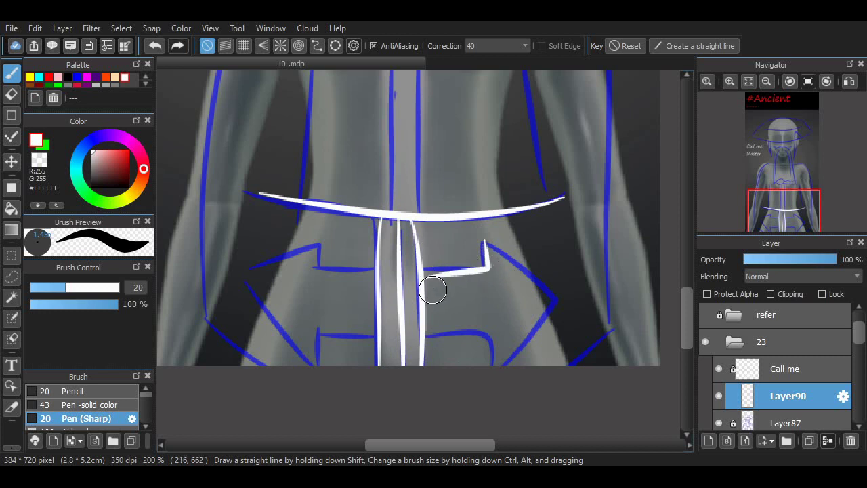
key("ctrl+z")
mouse_move(483, 238)
left_mouse_down()
mouse_move(474, 275)
mouse_move(430, 290)
mouse_move(482, 259)
mouse_move(479, 239)
left_mouse_up()
key("ctrl+z")
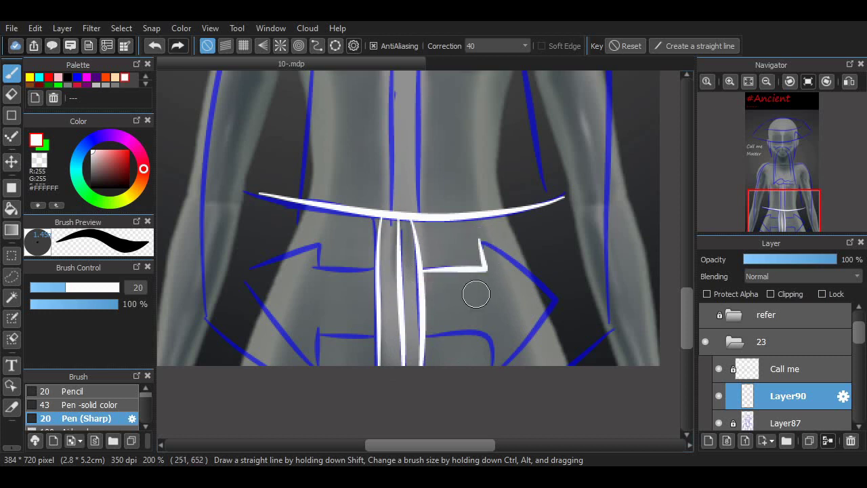
mouse_move(427, 331)
left_mouse_down()
mouse_move(486, 330)
mouse_move(484, 355)
left_mouse_up()
mouse_move(480, 239)
left_mouse_down()
mouse_move(528, 276)
mouse_move(533, 337)
mouse_move(495, 392)
left_mouse_up()
Step: Trace the upper and lower horizontal bars of the arrow-shaped flap on the viewer's left of the sash in white
left_click_drag(377, 269, 315, 269)
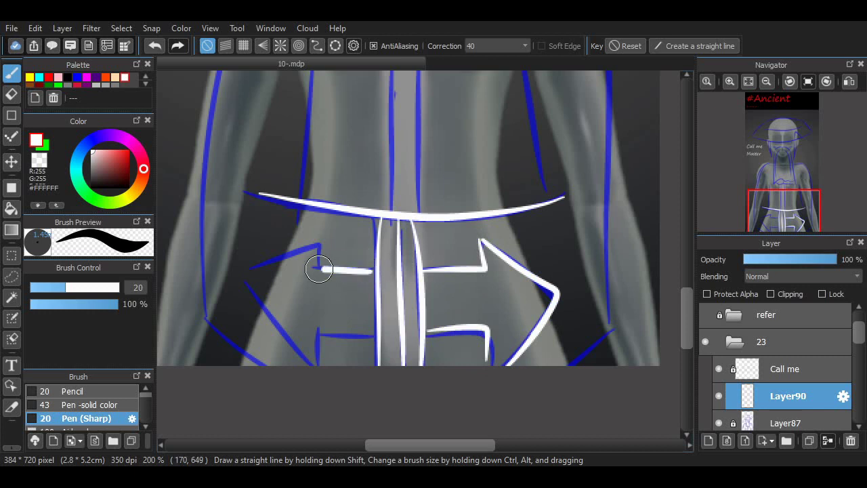
left_click_drag(373, 333, 318, 336)
key("ctrl+z")
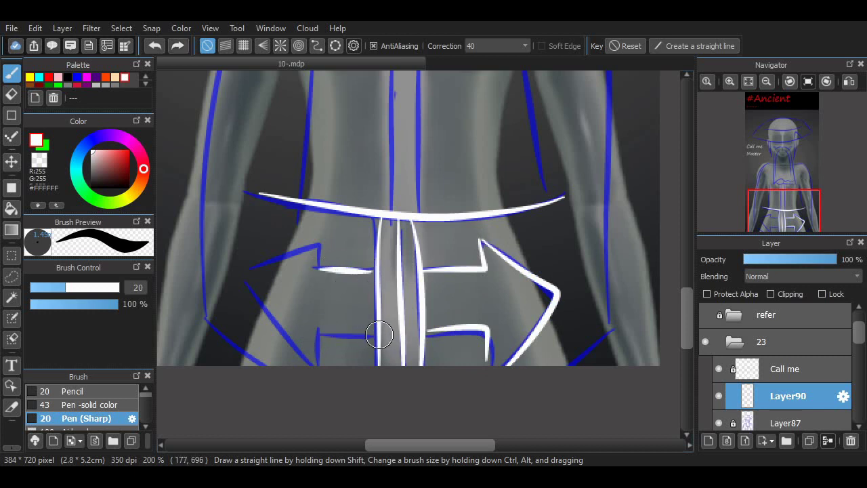
left_click_drag(377, 333, 318, 336)
key("ctrl+z")
left_click_drag(377, 332, 326, 332)
key("ctrl+z")
Step: Trace the pointed arrowhead outline of the flap on the viewer's left of the sash, including its short upright corners
mouse_move(321, 261)
left_mouse_down()
mouse_move(279, 283)
mouse_move(322, 232)
mouse_move(273, 287)
mouse_move(290, 316)
left_mouse_up()
key("ctrl+z")
key("ctrl+z")
mouse_move(320, 244)
left_mouse_down()
mouse_move(274, 277)
mouse_move(273, 299)
mouse_move(329, 333)
left_mouse_up()
key("ctrl+z")
mouse_move(320, 246)
left_mouse_down()
mouse_move(267, 285)
mouse_move(329, 347)
mouse_move(324, 358)
mouse_move(276, 284)
mouse_move(315, 242)
mouse_move(317, 274)
left_mouse_up()
key("ctrl+z")
key("ctrl+z")
mouse_move(318, 240)
left_mouse_down()
mouse_move(308, 250)
mouse_move(309, 333)
mouse_move(345, 343)
left_mouse_up()
key("ctrl+z")
mouse_move(319, 239)
left_mouse_down()
mouse_move(323, 258)
mouse_move(267, 275)
mouse_move(329, 345)
mouse_move(322, 333)
left_mouse_up()
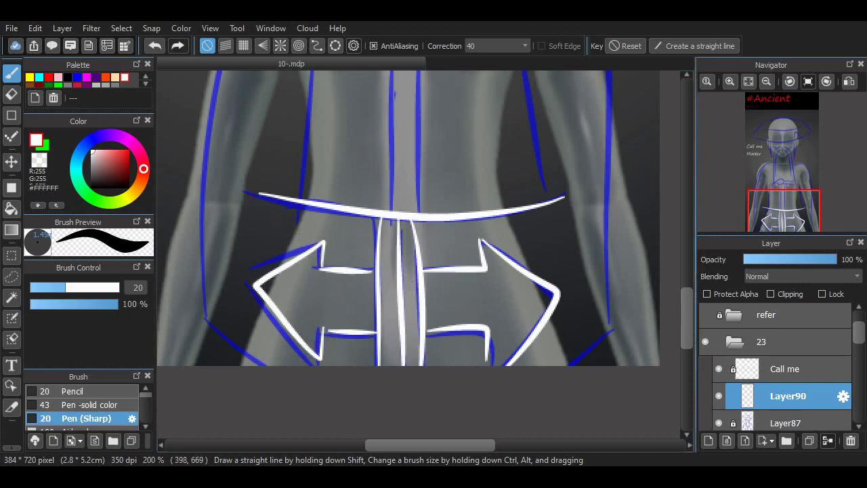
Step: Trace the hat's lower brim curve and its slanted side on the viewer's left in white
scroll(554, 278, "up", 10)
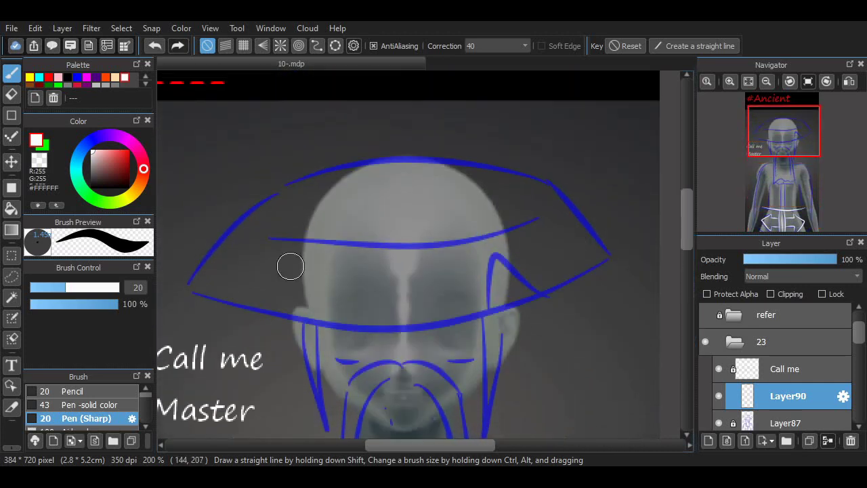
mouse_move(190, 292)
left_mouse_down()
mouse_move(272, 309)
mouse_move(485, 316)
mouse_move(605, 256)
left_mouse_up()
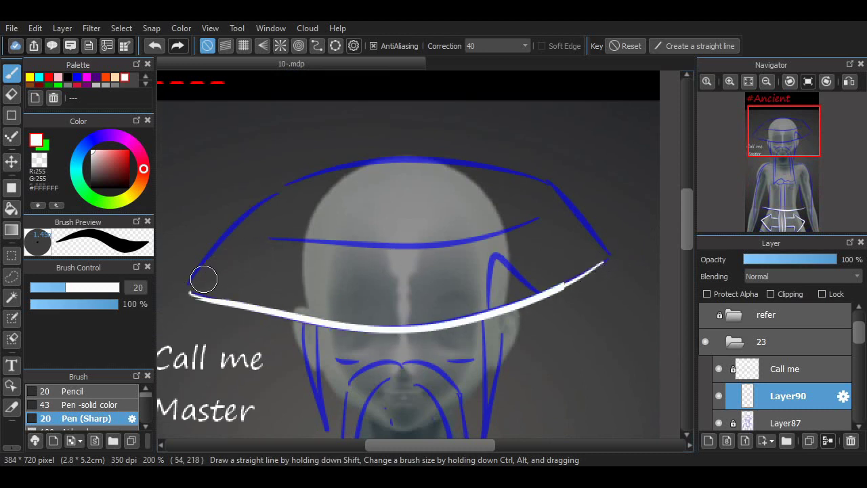
mouse_move(188, 290)
left_mouse_down()
mouse_move(236, 228)
mouse_move(267, 205)
mouse_move(279, 207)
mouse_move(271, 200)
mouse_move(358, 167)
mouse_move(492, 169)
mouse_move(581, 232)
left_mouse_up()
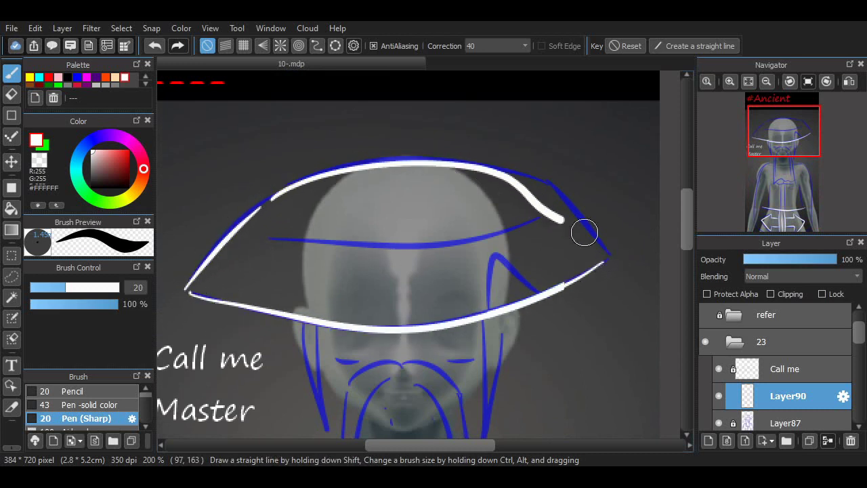
Step: Undo the trial crown strokes and trace the hat's slanted side on the viewer's right in white
key("ctrl+z")
mouse_move(268, 198)
left_mouse_down()
mouse_move(298, 181)
mouse_move(540, 194)
mouse_move(513, 236)
left_mouse_up()
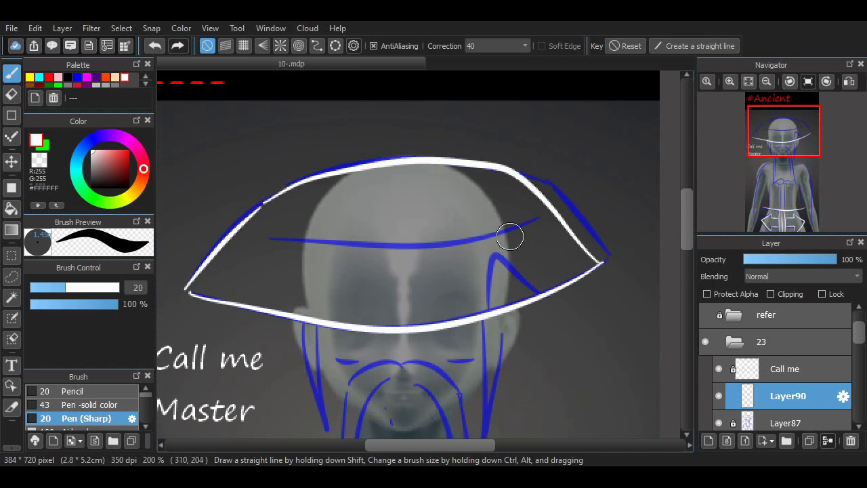
key("ctrl+z")
left_click_drag(548, 196, 600, 257)
key("ctrl+z")
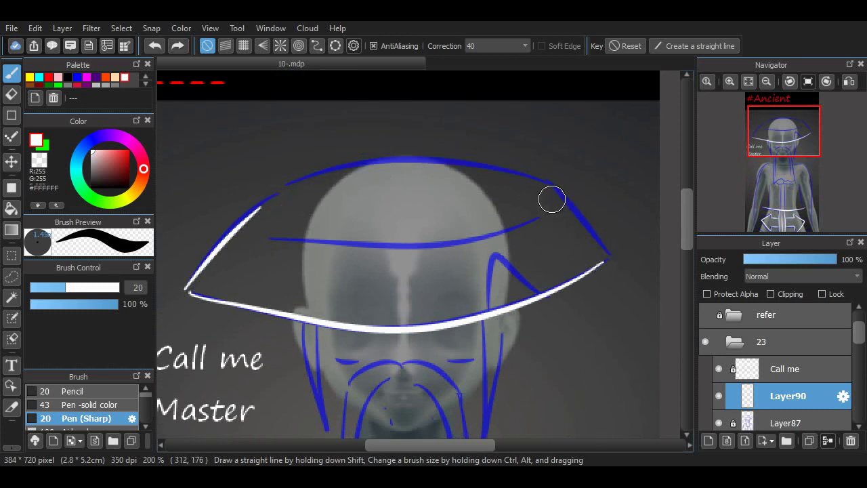
mouse_move(551, 198)
left_mouse_down()
mouse_move(604, 258)
mouse_move(559, 200)
left_mouse_up()
key("ctrl+z")
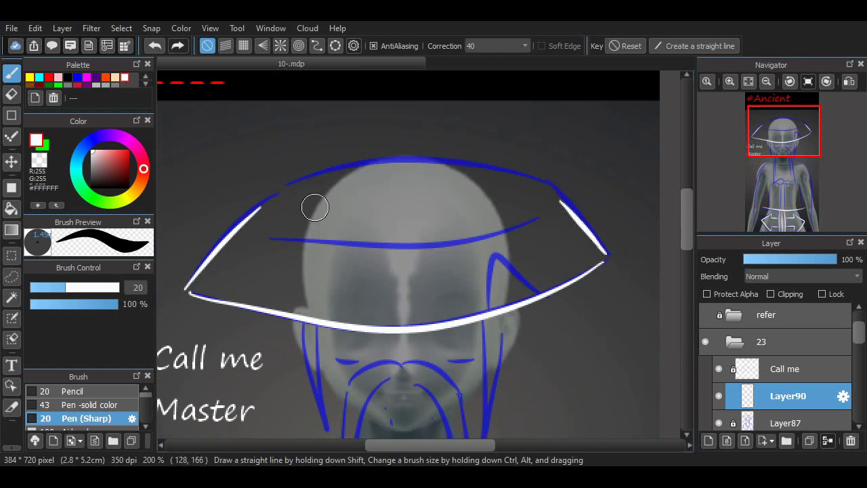
Step: Draw the hat's top curve in white between the two slanted sides, slightly below the blue crown line
left_click_drag(270, 202, 404, 182)
key("ctrl+z")
mouse_move(264, 205)
left_mouse_down()
mouse_move(337, 182)
mouse_move(500, 171)
mouse_move(538, 186)
left_mouse_up()
key("ctrl+z")
mouse_move(263, 196)
left_mouse_down()
mouse_move(330, 181)
mouse_move(554, 187)
left_mouse_up()
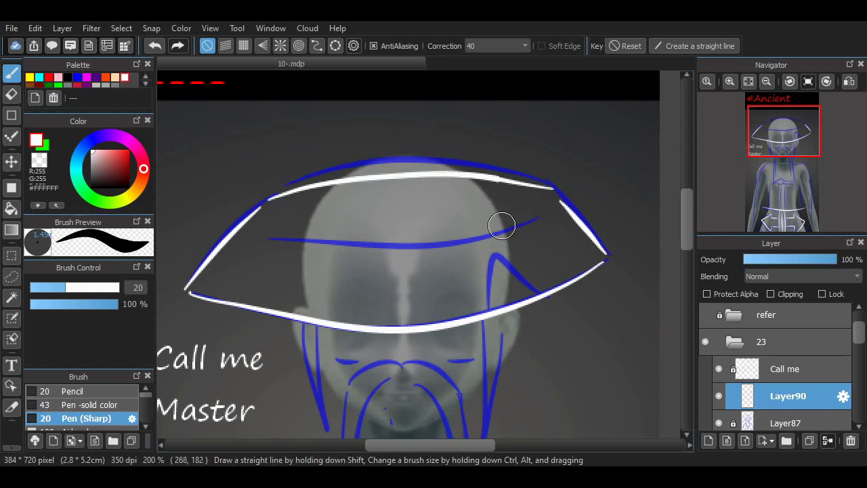
Step: Draw a sagging white curve across the hat beneath its top curve, slightly above the blue inner line
mouse_move(255, 230)
left_mouse_down()
mouse_move(310, 236)
mouse_move(562, 210)
left_mouse_up()
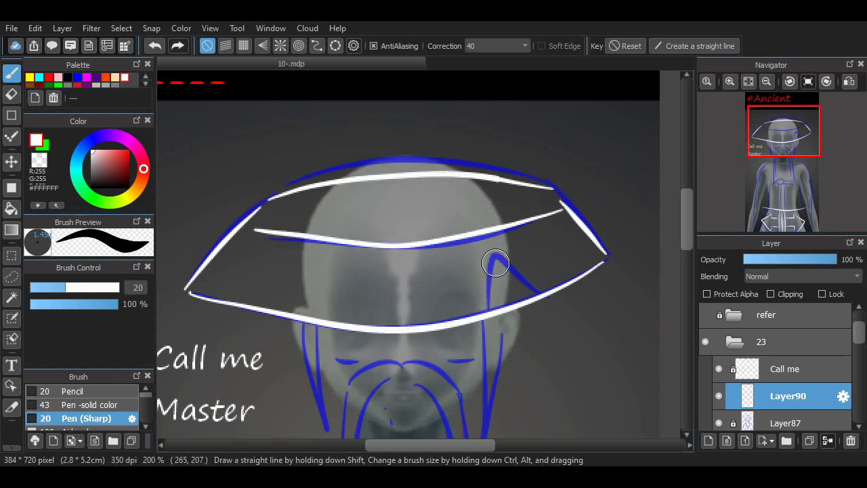
key("ctrl+z")
mouse_move(255, 227)
left_mouse_down()
mouse_move(555, 203)
mouse_move(320, 237)
left_mouse_up()
key("ctrl+z")
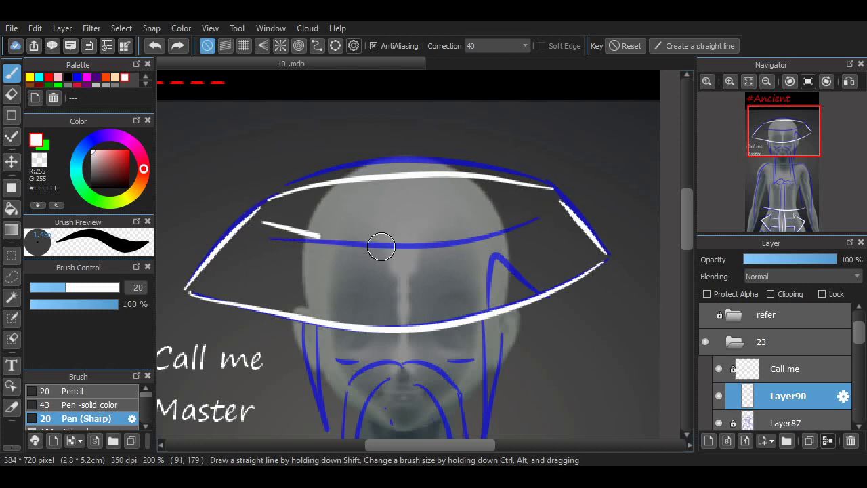
left_click_drag(381, 246, 551, 218)
key("ctrl+z")
mouse_move(260, 218)
left_mouse_down()
mouse_move(389, 238)
mouse_move(554, 210)
left_mouse_up()
key("ctrl+z")
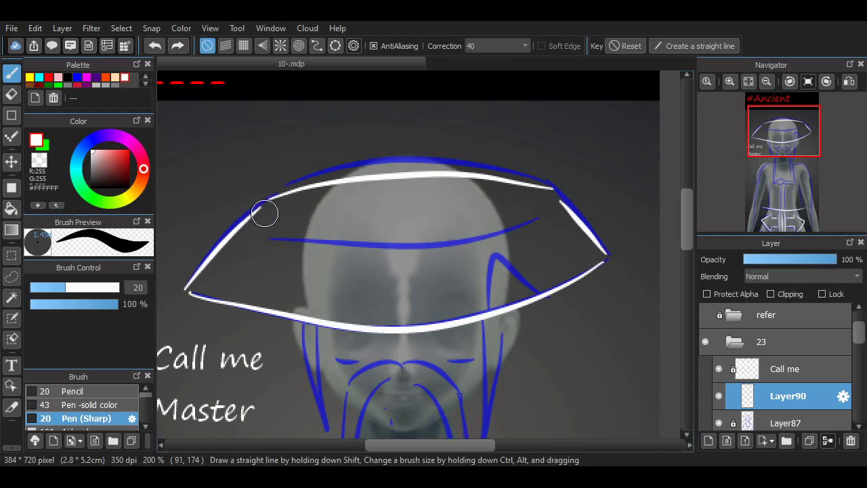
mouse_move(264, 214)
left_mouse_down()
mouse_move(386, 228)
mouse_move(551, 195)
left_mouse_up()
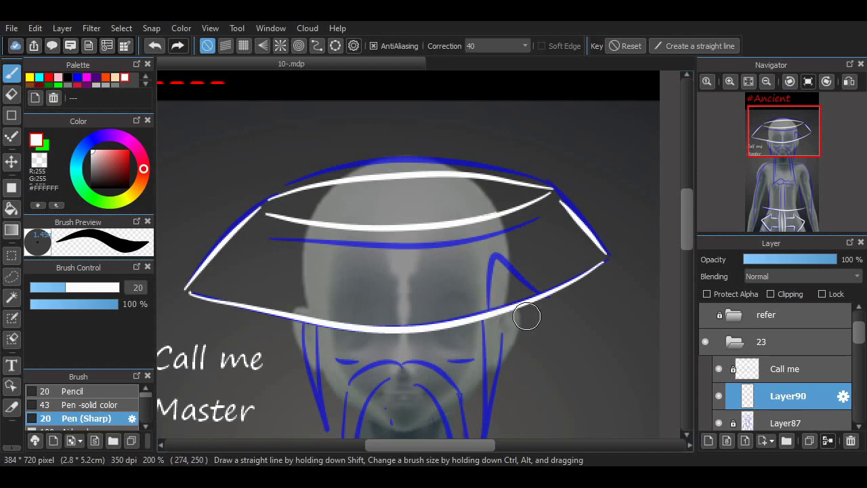
mouse_move(686, 219)
left_mouse_down()
mouse_move(686, 244)
mouse_move(686, 227)
left_mouse_up()
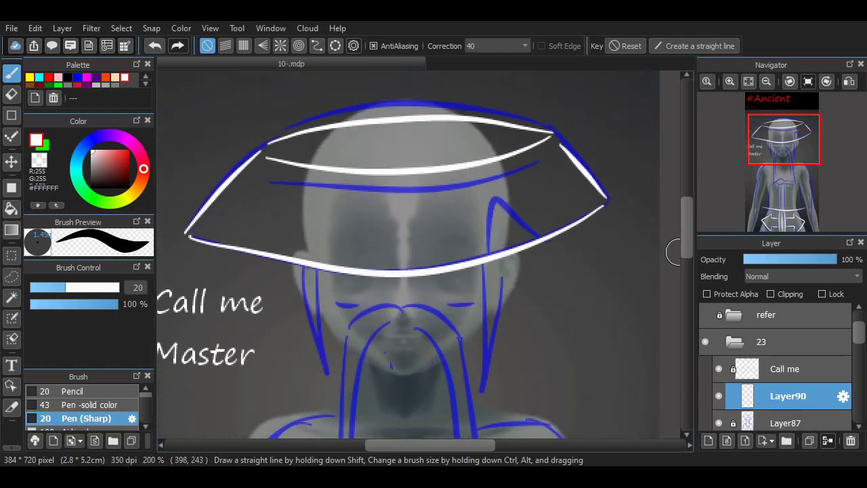
scroll(674, 252, "down", 8)
scroll(674, 252, "up", 4)
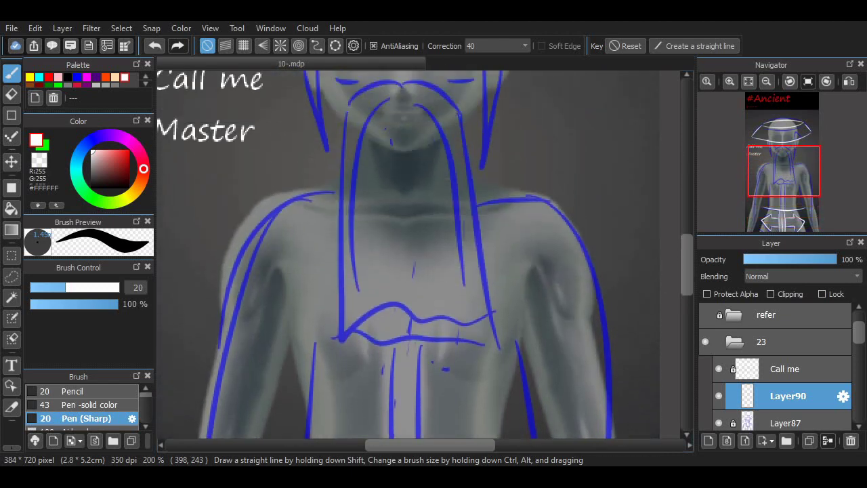
scroll(420, 254, "up", 3)
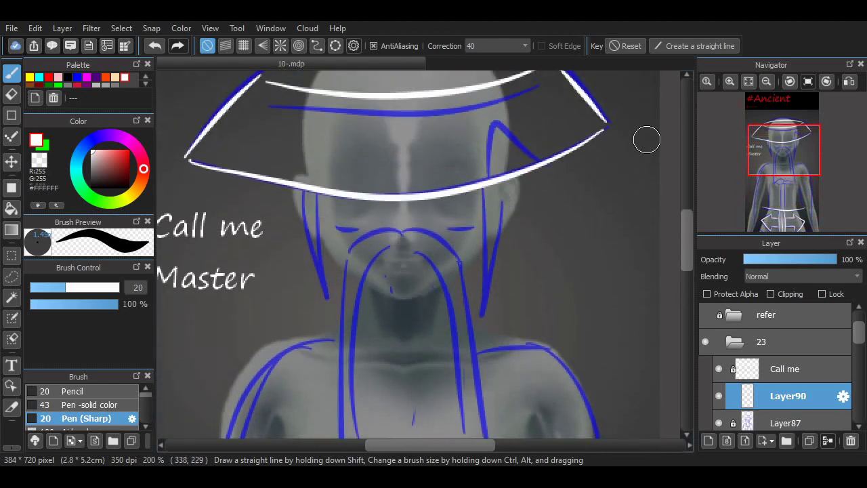
Step: Trace both halves of the curved moustache in white, with a short stroke at their centre
double_click(730, 81)
left_click(766, 82)
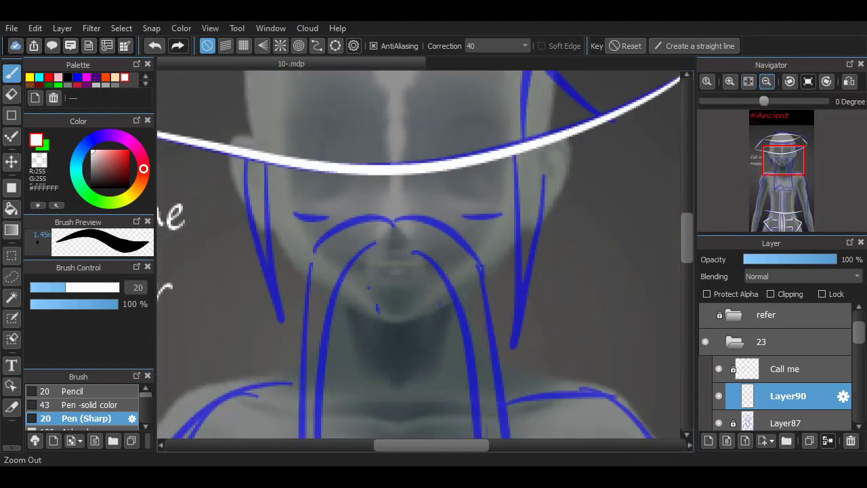
left_click(767, 80)
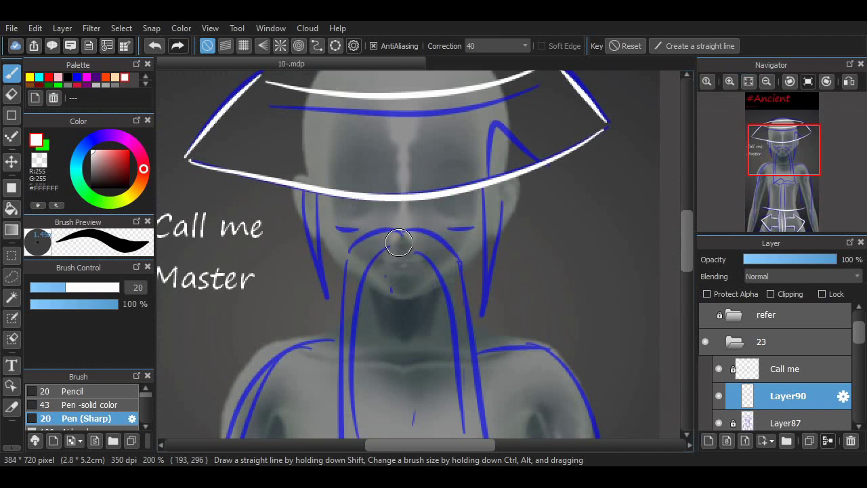
mouse_move(398, 237)
left_mouse_down()
mouse_move(402, 255)
mouse_move(345, 252)
left_mouse_up()
key("ctrl+z")
key("ctrl+z")
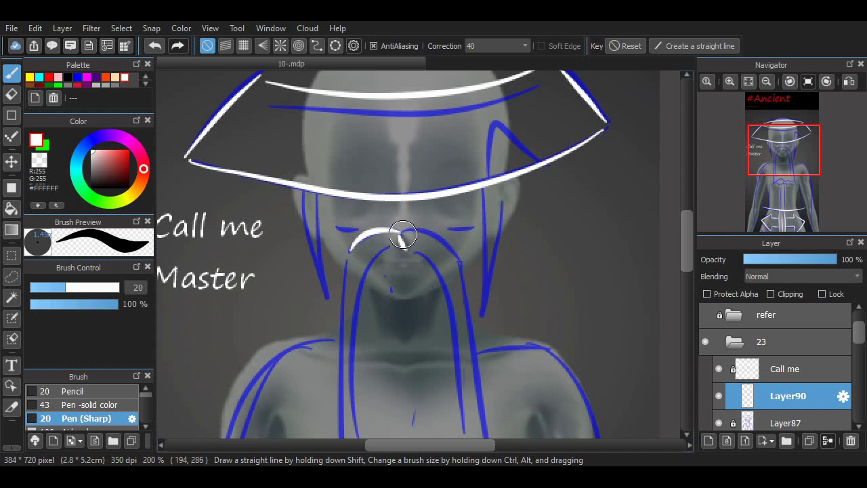
left_click_drag(403, 234, 457, 257)
key("ctrl+z")
left_click_drag(401, 235, 455, 256)
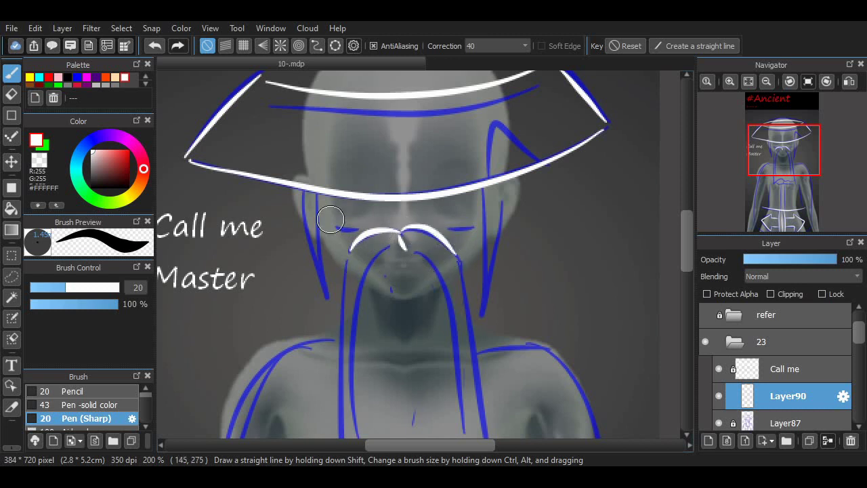
Step: Draw the two closed eyes in white with a small curved cheek mark beneath each one
left_click_drag(333, 224, 360, 233)
key("ctrl+z")
mouse_move(320, 194)
left_mouse_down()
mouse_move(329, 281)
mouse_move(302, 199)
mouse_move(308, 212)
mouse_move(320, 195)
mouse_move(356, 229)
left_mouse_up()
key("ctrl+z")
key("ctrl+z")
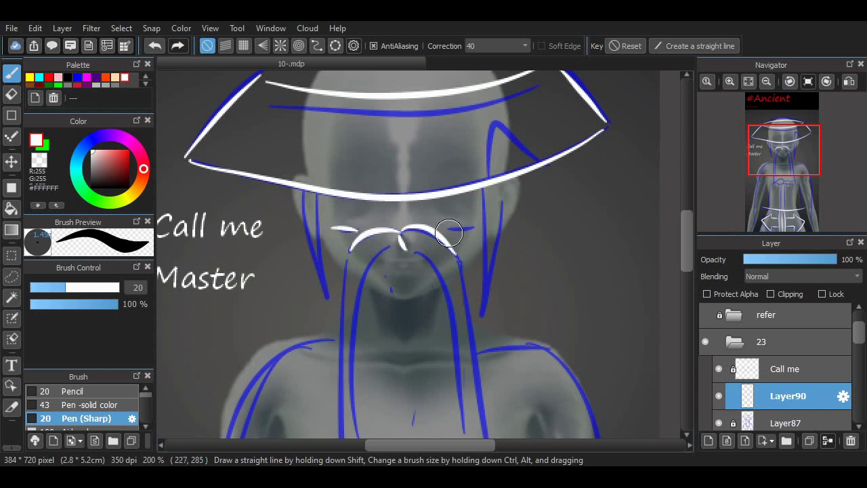
mouse_move(449, 233)
left_mouse_down()
mouse_move(476, 231)
mouse_move(473, 249)
left_mouse_up()
key("ctrl+z")
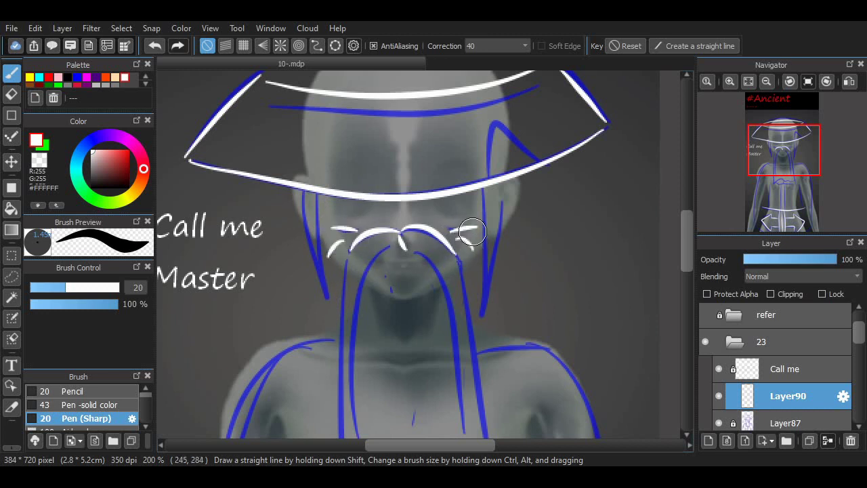
Step: Try to trace the pointed hair strand below the hat on the viewer's left in white
mouse_move(319, 197)
left_mouse_down()
mouse_move(304, 255)
mouse_move(302, 191)
left_mouse_up()
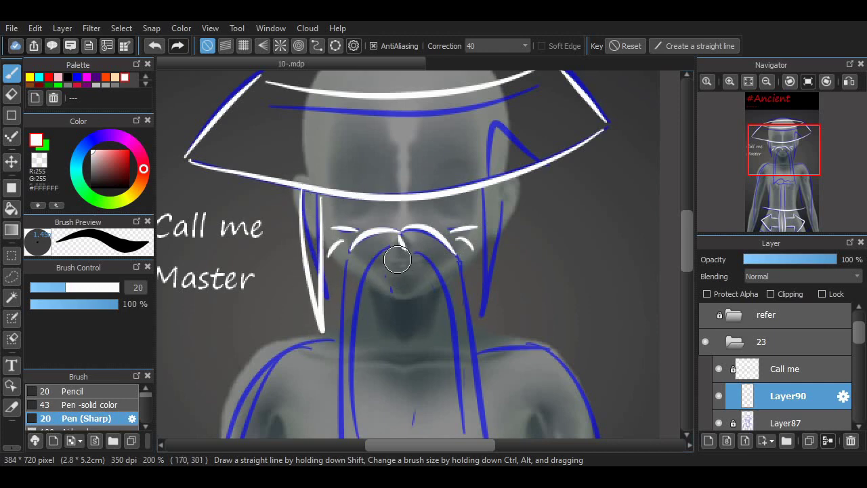
scroll(672, 264, "down", 5)
key("ctrl+z")
Step: Trace the long beard's two outer edges in white and close them with a wavy line across the chest
left_click_drag(346, 126, 340, 339)
left_click_drag(458, 128, 479, 349)
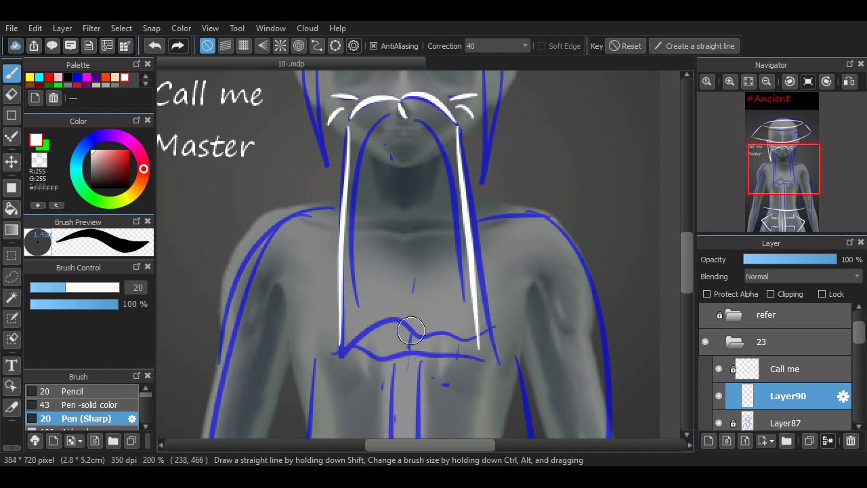
left_click_drag(342, 348, 481, 365)
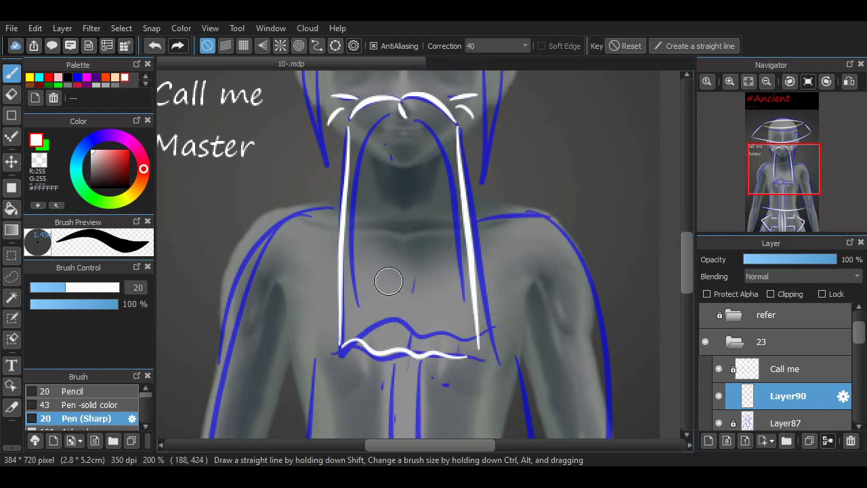
Step: Draw the beard's two curved inner lines and a vertical line down its centre in white
left_click_drag(386, 122, 359, 309)
mouse_move(417, 121)
left_mouse_down()
mouse_move(448, 256)
mouse_move(444, 290)
left_mouse_up()
key("ctrl+z")
left_click_drag(417, 122, 456, 289)
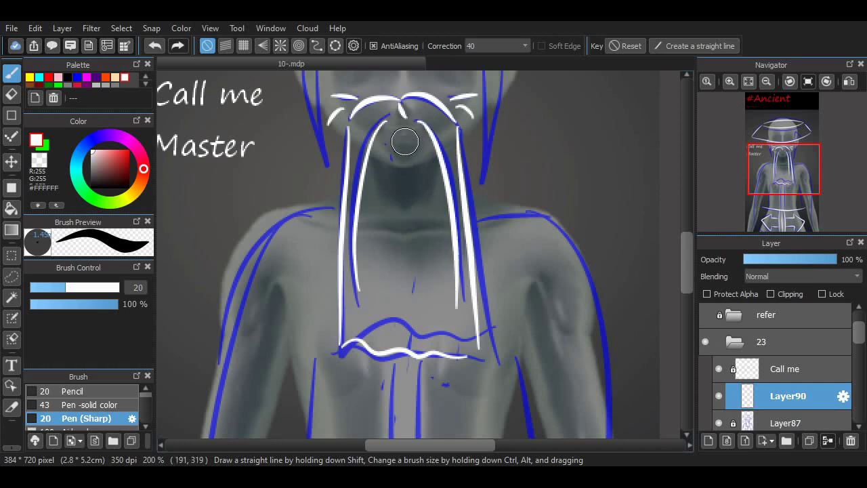
left_click_drag(402, 135, 401, 305)
Step: Examine the white line art with the blue sketch and mannequin layers hidden, and show both layers again
left_click(748, 81)
left_click(748, 82)
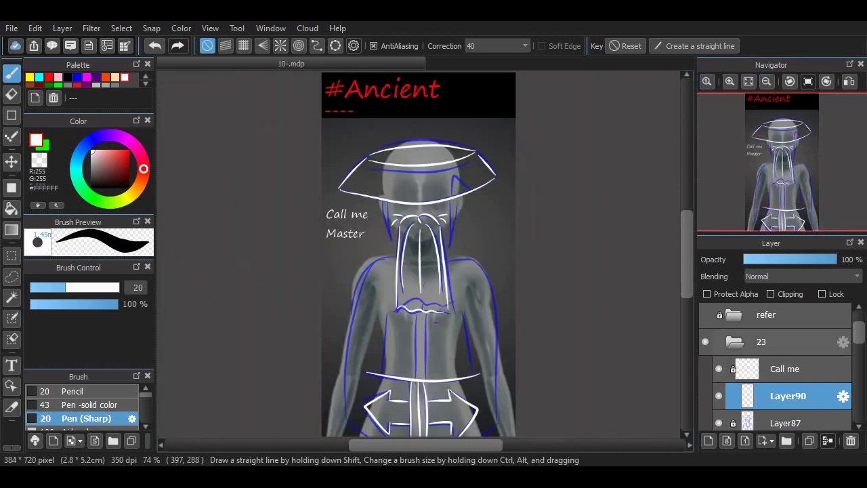
left_click_drag(860, 334, 860, 353)
left_click(719, 351)
left_click(719, 324)
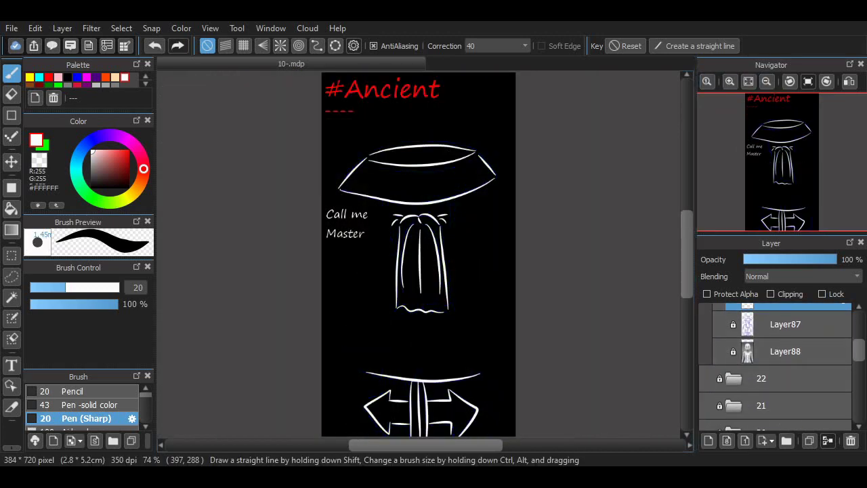
left_click_drag(687, 256, 688, 251)
left_click(719, 351)
left_click(719, 324)
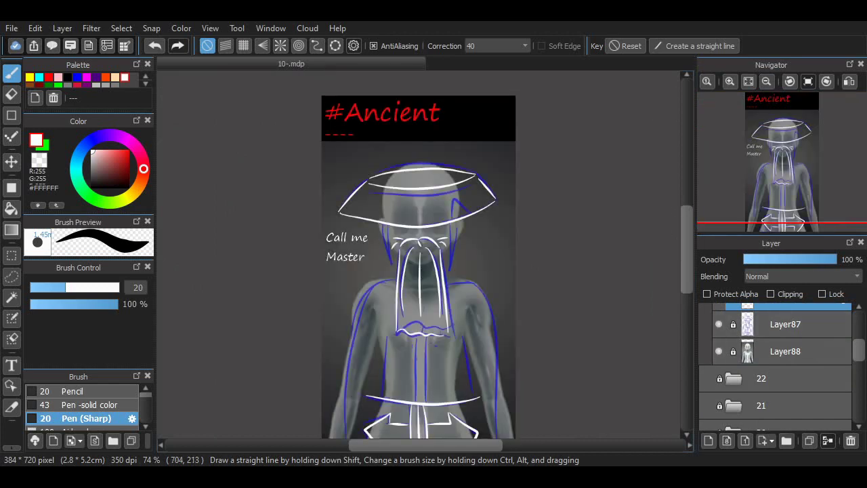
scroll(779, 356, "up", 2)
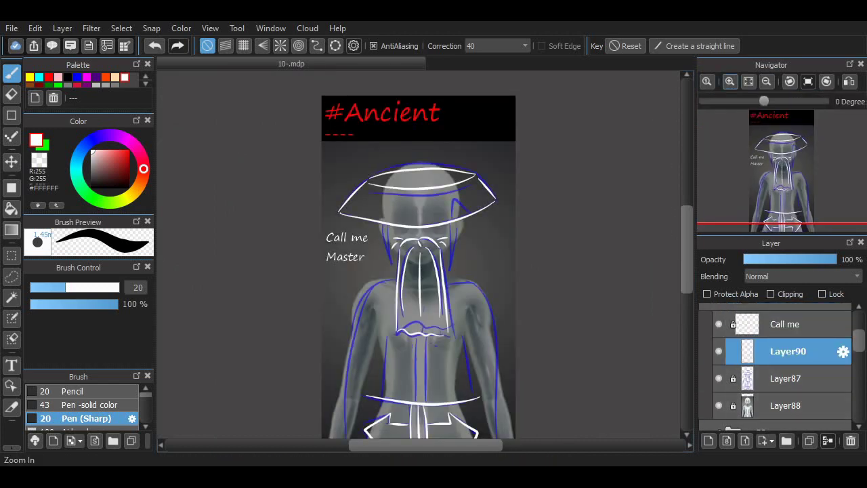
Step: Try to trace the hair strand below the hat on the viewer's right in white
scroll(418, 253, "up", 3)
mouse_move(502, 169)
left_mouse_down()
mouse_move(493, 314)
mouse_move(529, 189)
mouse_move(507, 310)
left_mouse_up()
key("ctrl+z")
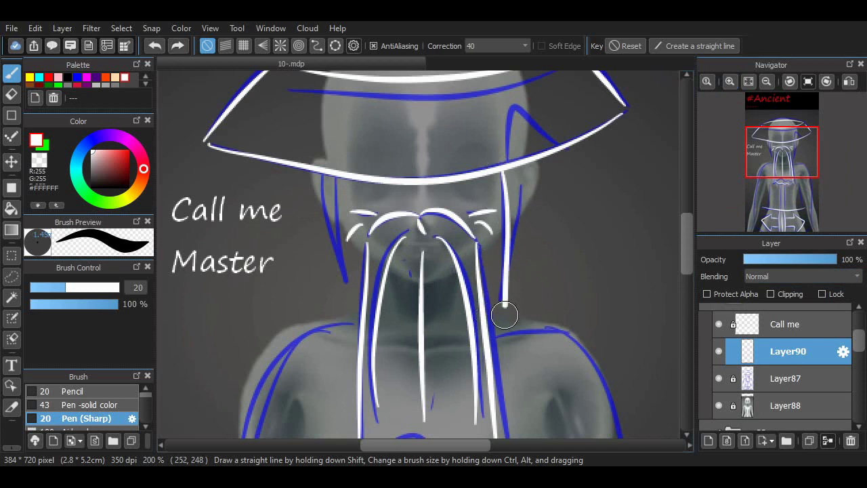
key("ctrl+z")
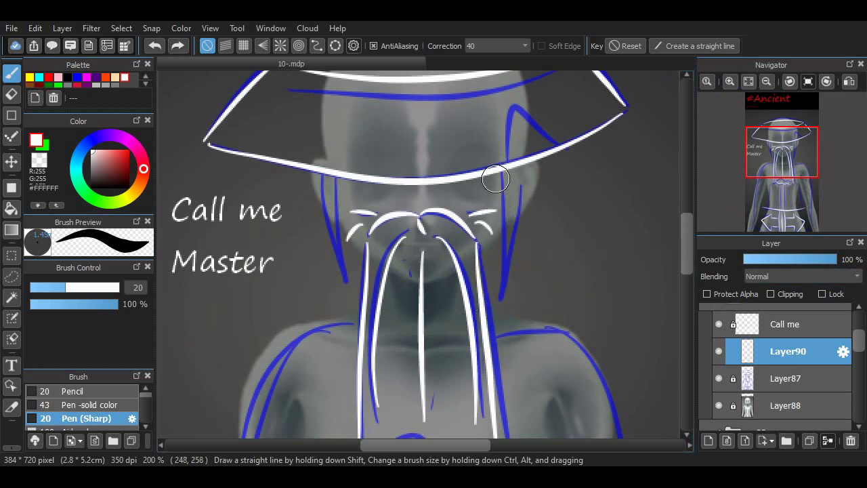
Step: Outline the robe's shoulder and sleeve on the viewer's left in white, from the beard down to the canvas edge
left_click_drag(687, 241, 687, 305)
left_click(767, 82)
left_click(766, 81)
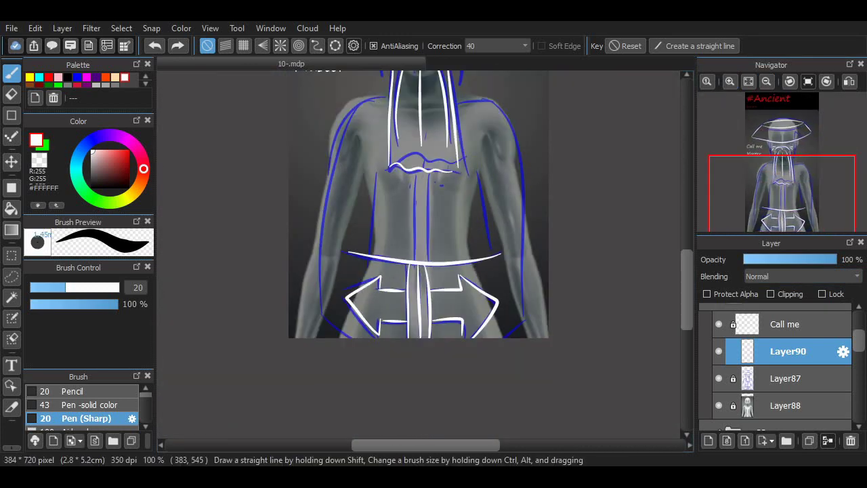
scroll(503, 254, "up", 3)
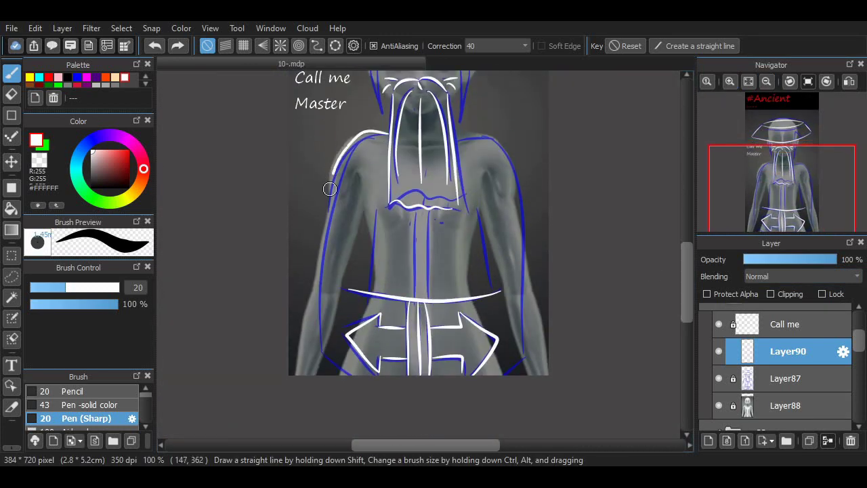
key("ctrl+z")
mouse_move(386, 134)
left_mouse_down()
mouse_move(320, 223)
mouse_move(325, 355)
mouse_move(369, 396)
left_mouse_up()
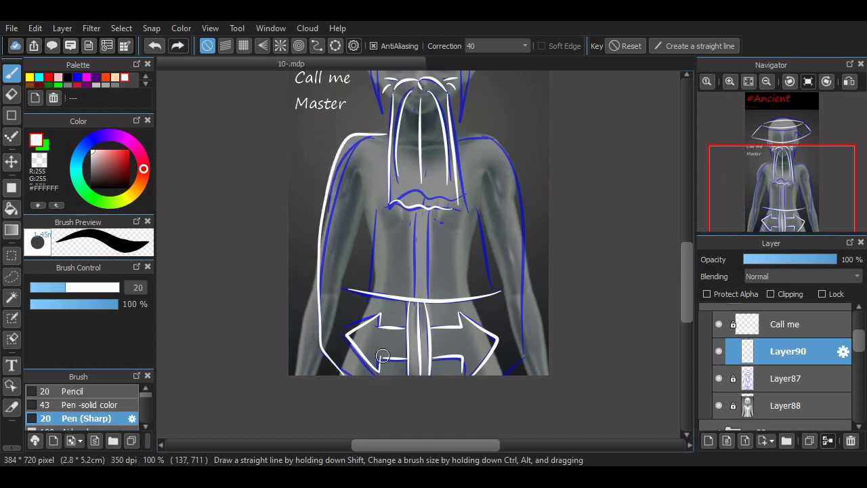
Step: Outline the matching shoulder and sleeve on the viewer's right in white down to the canvas edge
mouse_move(468, 131)
left_mouse_down()
mouse_move(523, 211)
mouse_move(527, 270)
left_mouse_up()
key("ctrl+z")
key("ctrl+z")
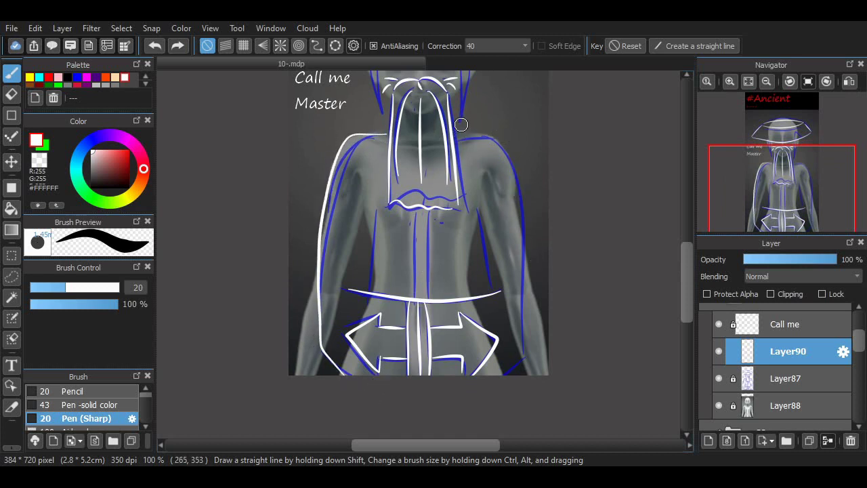
mouse_move(511, 156)
left_mouse_down()
mouse_move(537, 313)
mouse_move(485, 396)
left_mouse_up()
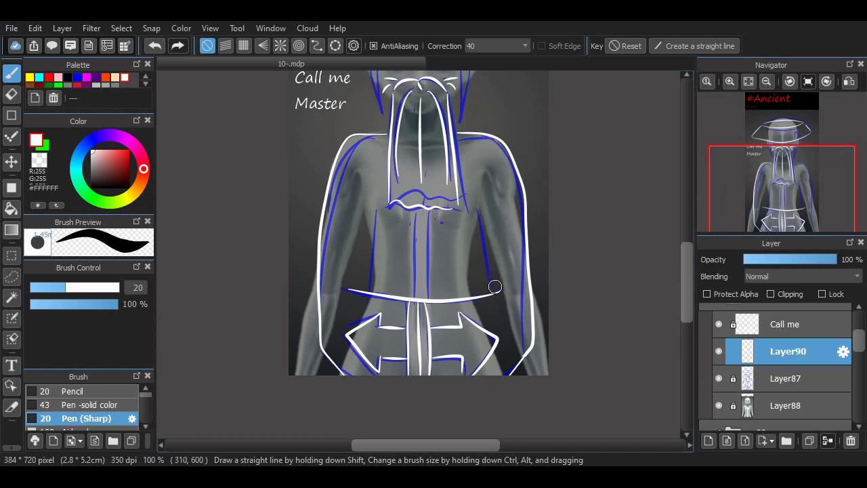
Step: Add a new layer and draw the torso's two slanted side lines in white across the waist curve
key("ctrl+z")
left_click_drag(377, 211, 366, 292)
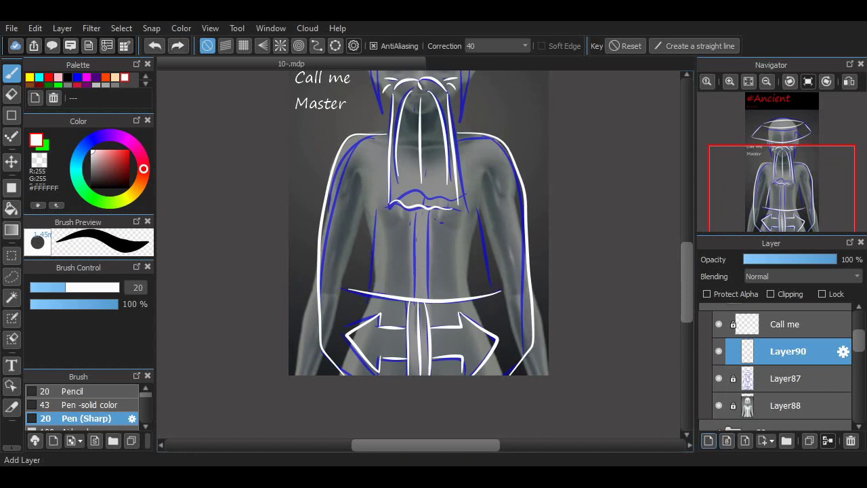
left_click(709, 440)
left_click_drag(483, 254, 493, 309)
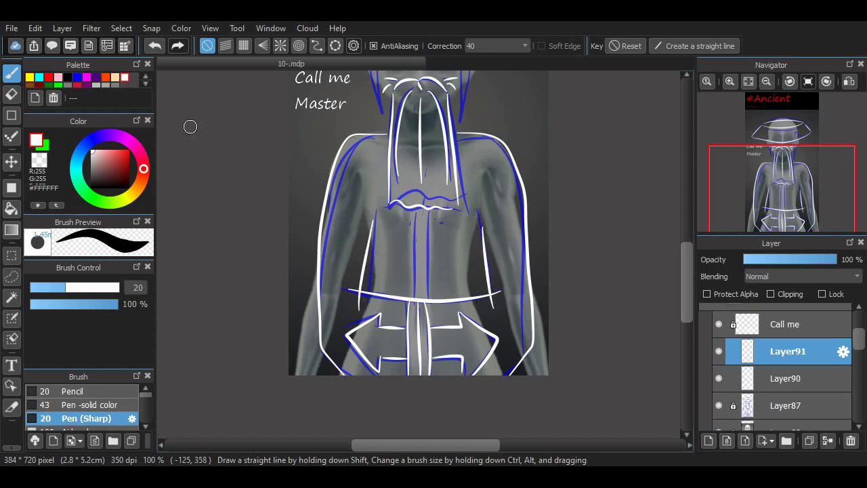
Step: Erase the ends of both torso side lines that extend below the waist curve
left_click(11, 95)
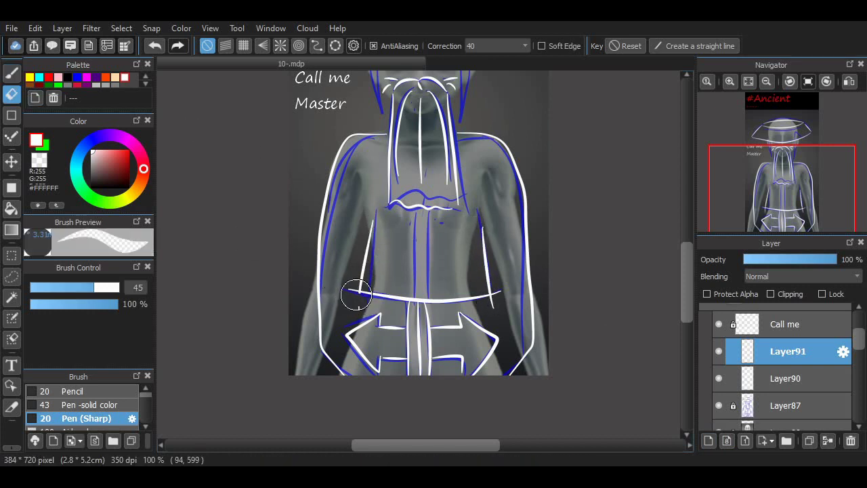
left_click_drag(356, 295, 356, 313)
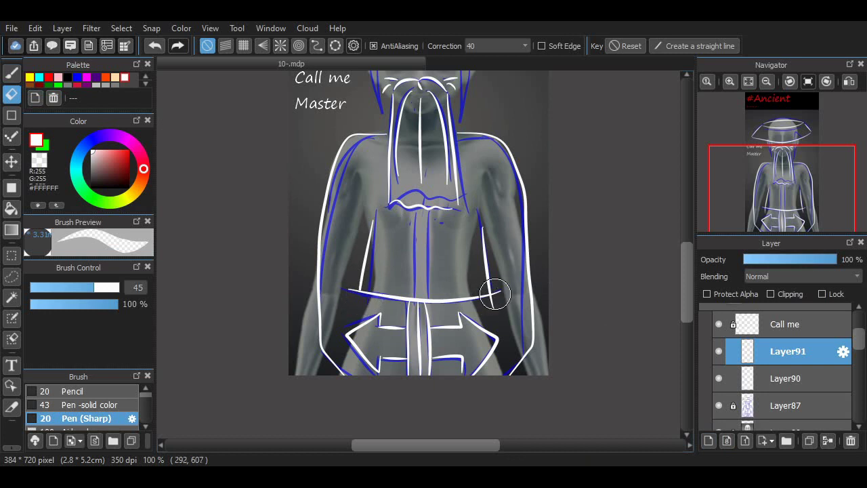
left_click_drag(494, 294, 491, 305)
Step: Check the white lines with the blue sketch hidden, restore the sketch, and merge Layer91 down into Layer90
left_click(718, 428)
mouse_move(687, 282)
left_mouse_down()
mouse_move(687, 250)
mouse_move(687, 267)
left_mouse_up()
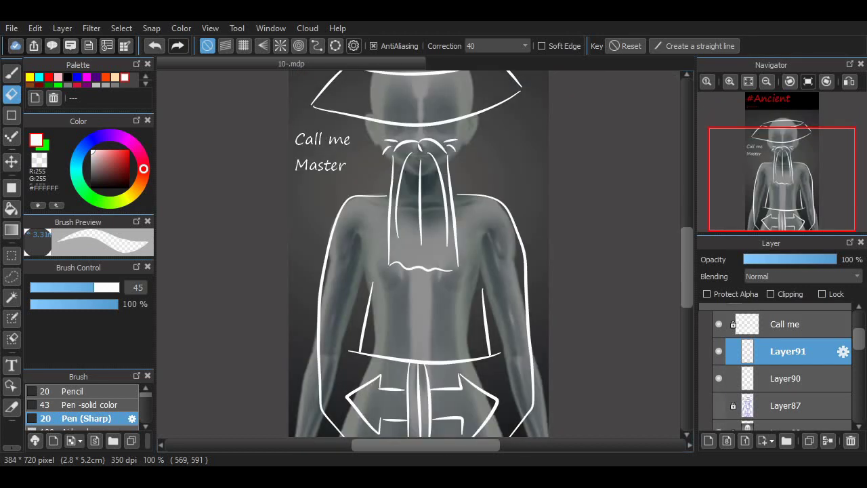
left_click(719, 378)
left_click(719, 379)
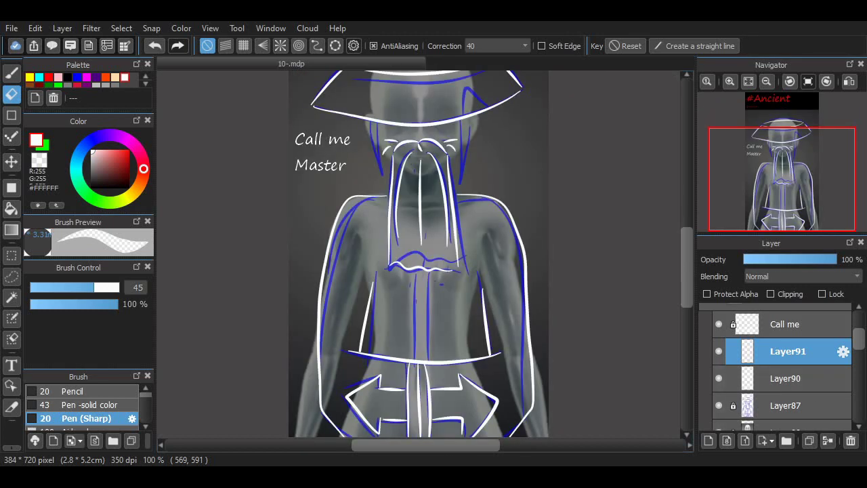
left_click(827, 441)
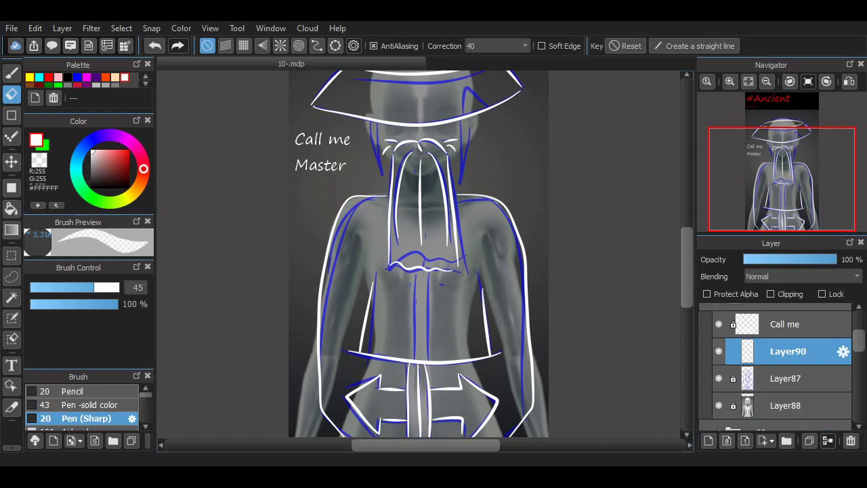
left_click(719, 351)
left_click(719, 351)
Step: Draw the robe's two vertical centre lines in white from the beard's wavy edge to the waist curve
left_click(730, 81)
left_click(730, 81)
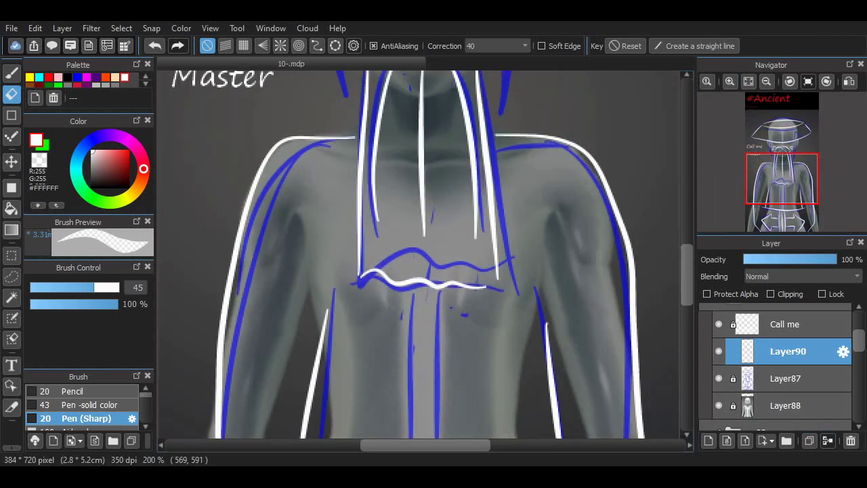
scroll(377, 194, "down", 3)
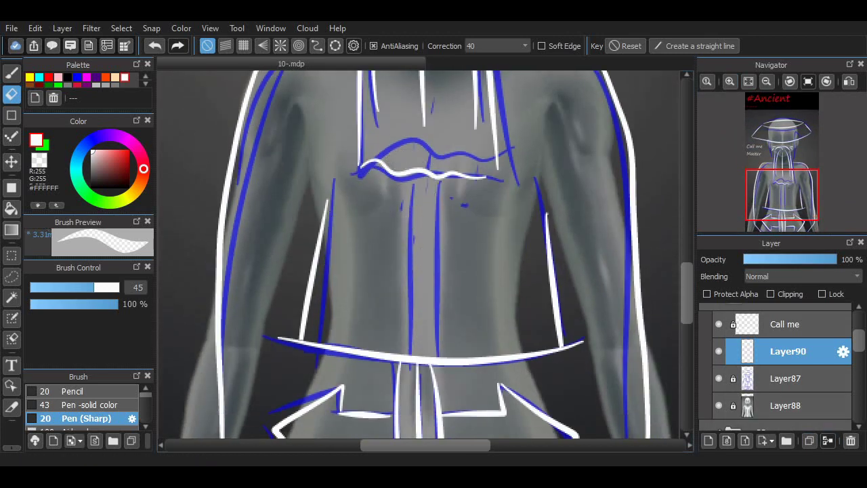
left_click(12, 73)
mouse_move(414, 179)
left_mouse_down()
mouse_move(405, 327)
mouse_move(411, 253)
mouse_move(411, 362)
mouse_move(440, 289)
mouse_move(439, 190)
mouse_move(434, 359)
left_mouse_up()
key("ctrl+z")
key("ctrl+z")
key("ctrl+z")
left_click_drag(437, 180, 435, 361)
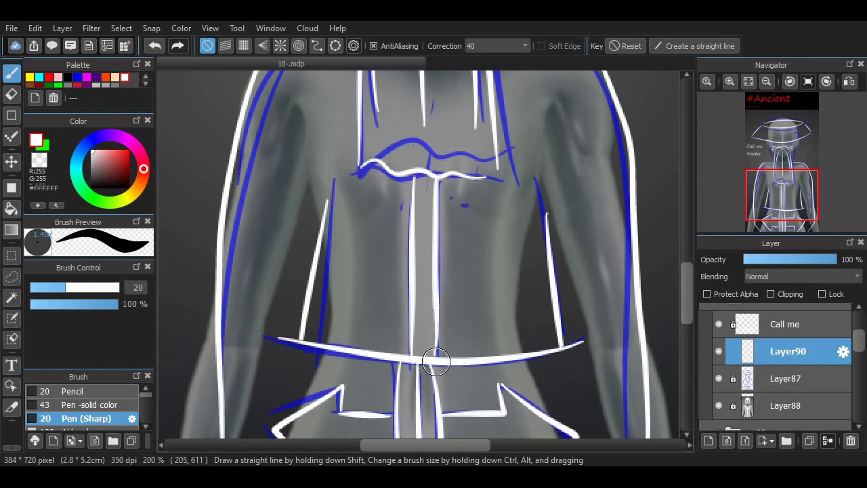
Step: Draw the pointed hair strand and a longer outer hair line below the hat on the viewer's right in white
scroll(668, 294, "up", 5)
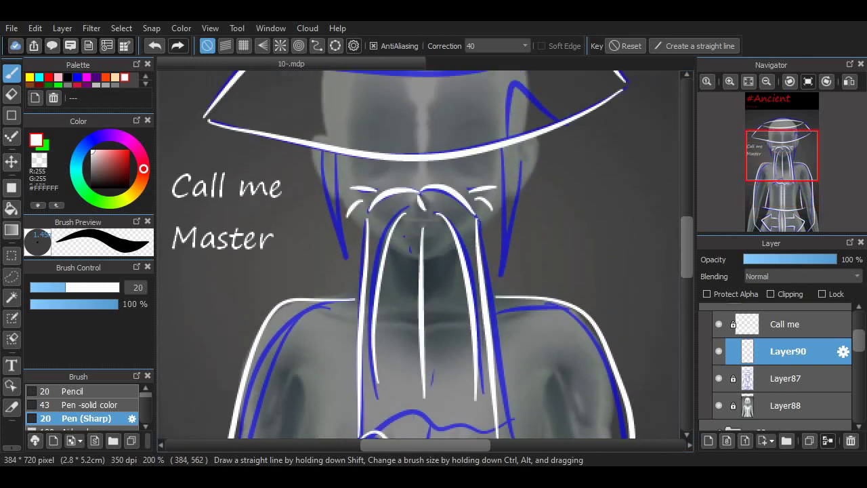
scroll(420, 255, "up", 3)
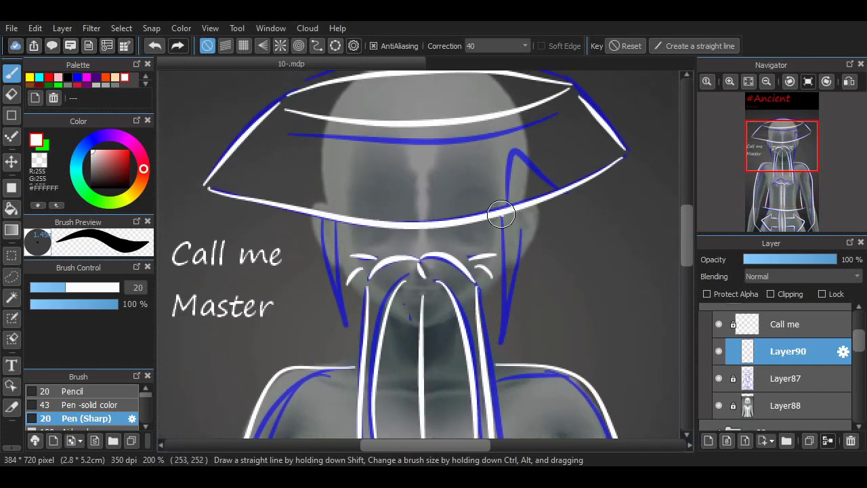
mouse_move(502, 214)
left_mouse_down()
mouse_move(502, 348)
mouse_move(526, 248)
mouse_move(535, 255)
mouse_move(520, 233)
mouse_move(537, 220)
mouse_move(536, 204)
mouse_move(554, 363)
left_mouse_up()
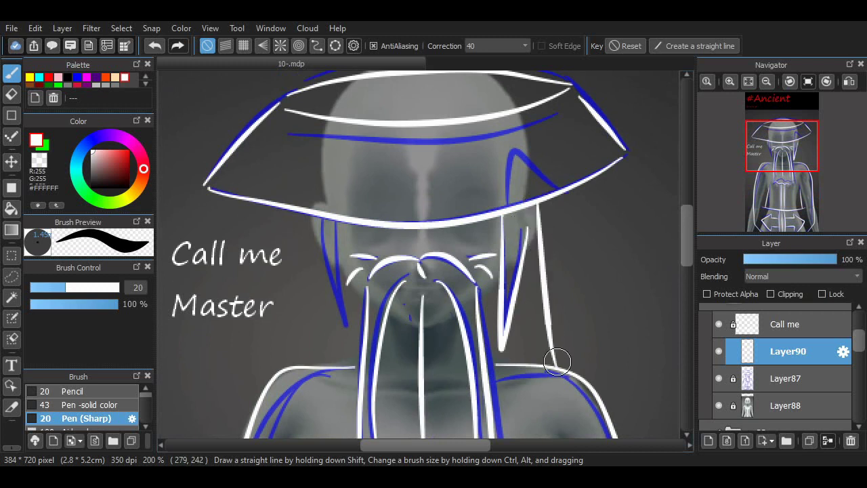
Step: Draw the outer hair line and the pointed hair strand below the hat on the viewer's left in white
mouse_move(336, 223)
left_mouse_down()
mouse_move(347, 330)
mouse_move(320, 239)
mouse_move(332, 294)
mouse_move(328, 246)
mouse_move(297, 361)
left_mouse_up()
key("ctrl+z")
key("ctrl+z")
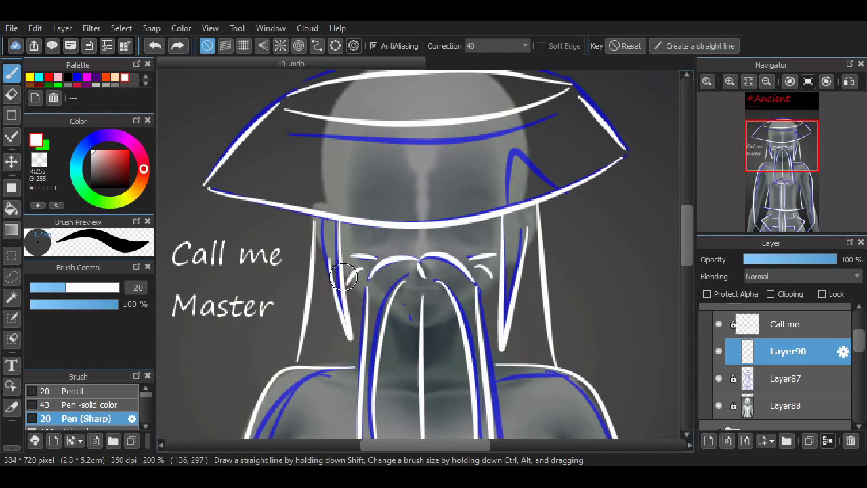
Step: Draw a short slanted white cheek line beneath each eye, running from the outer eye corner towards the beard
left_click_drag(345, 279, 367, 297)
key("ctrl+z")
key("ctrl+z")
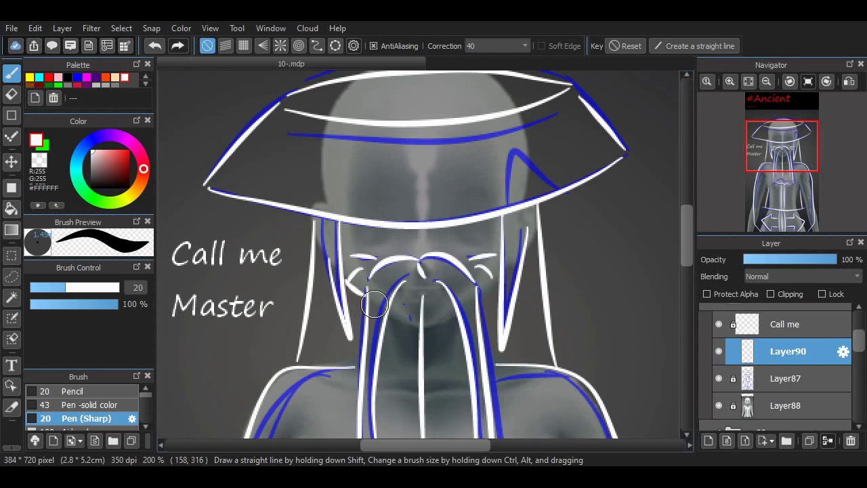
left_click_drag(486, 288, 501, 276)
key("ctrl+z")
Step: Hide the blue sketch Layer87 and the mannequin Layer88, and check the white lines on the black background
left_click(719, 379)
left_click(719, 406)
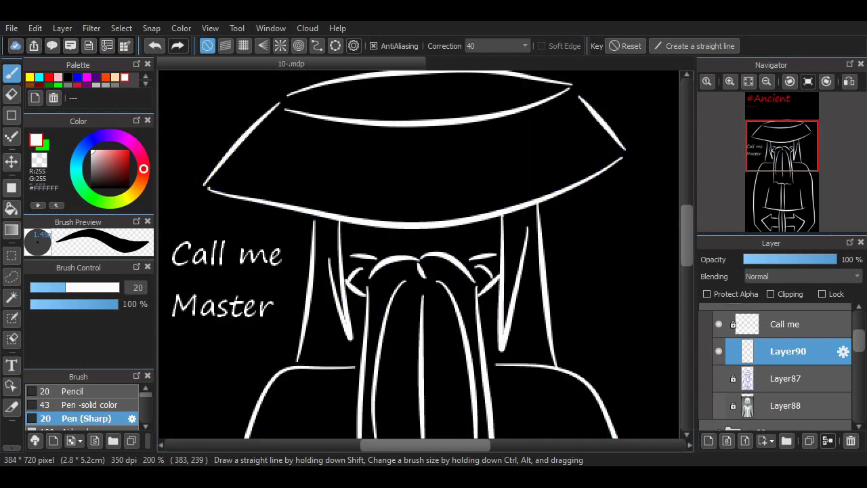
scroll(674, 262, "down", 5)
scroll(674, 262, "up", 4)
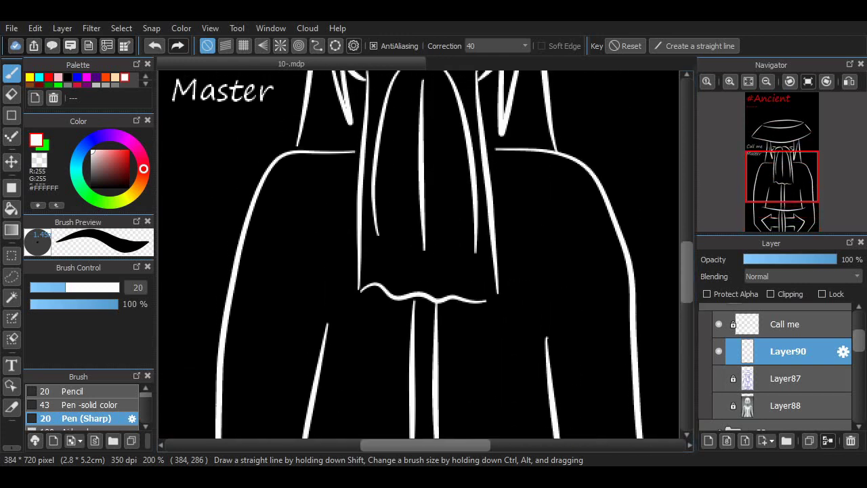
Step: Try a short curved white stroke beneath the word "Master" in the caption
left_click_drag(687, 245, 687, 244)
left_click_drag(408, 445, 385, 445)
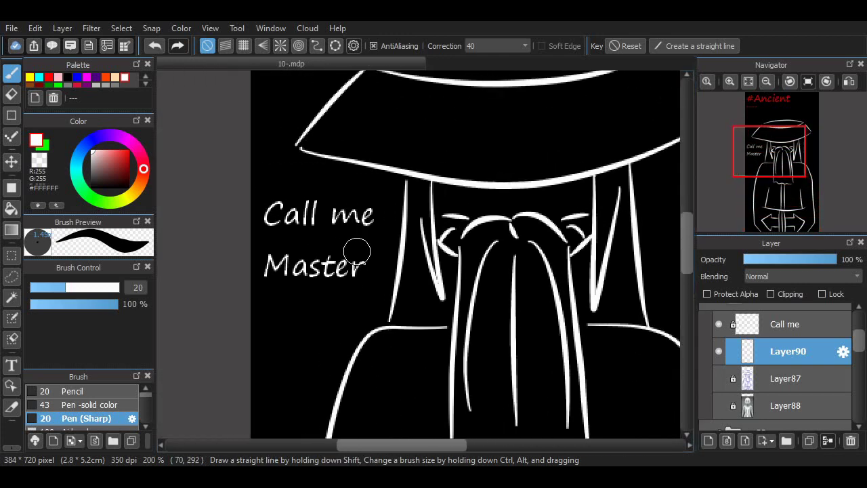
left_click_drag(347, 297, 364, 301)
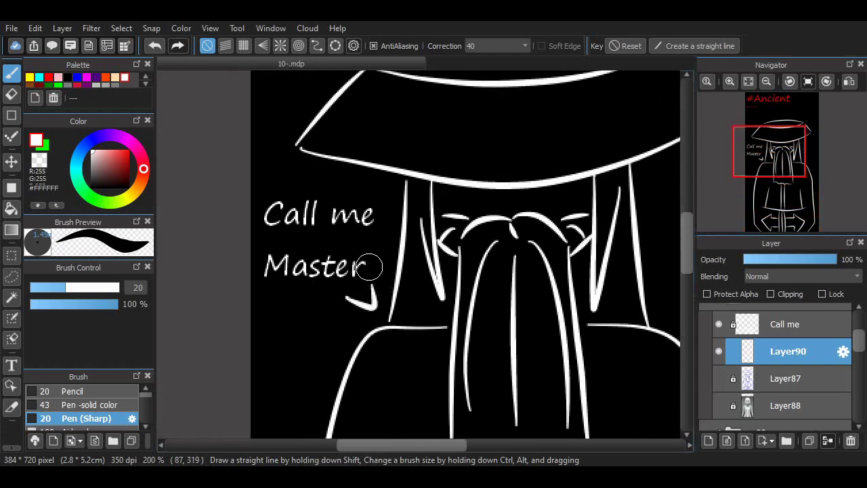
key("ctrl+z")
Step: Move the two-line "Call me Master" caption to the empty area above the hat on the viewer's right
left_click(786, 324)
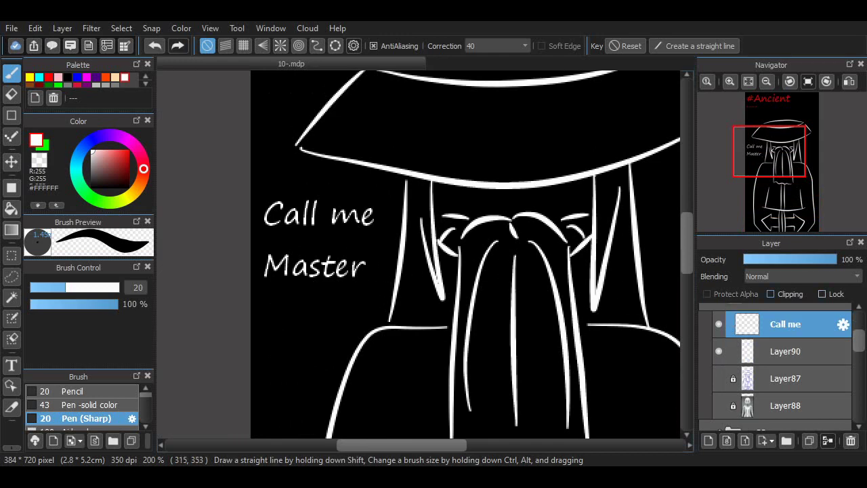
scroll(433, 261, "down", 3)
scroll(470, 253, "up", 2)
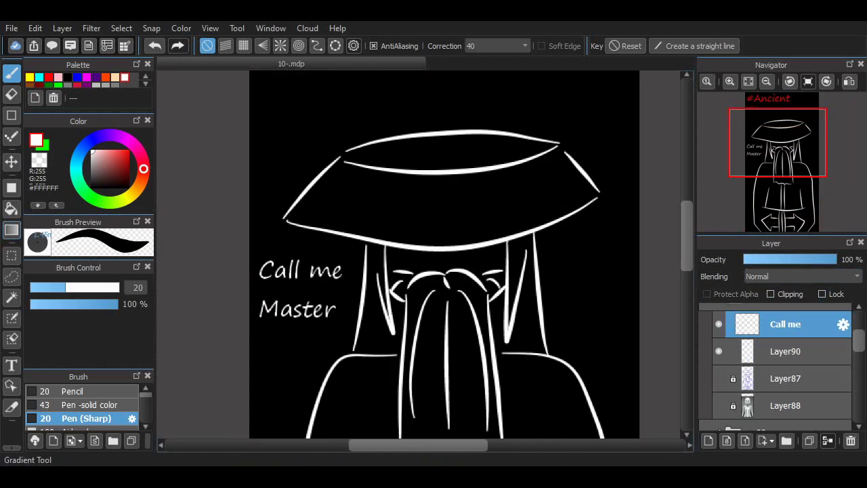
left_click(12, 162)
scroll(363, 197, "down", 1)
left_click_drag(321, 265, 489, 123)
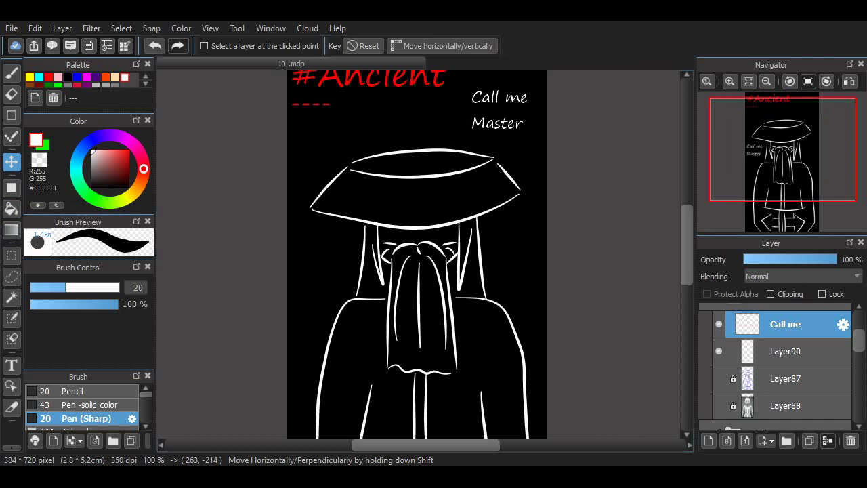
scroll(490, 123, "down", 1)
scroll(489, 123, "up", 1)
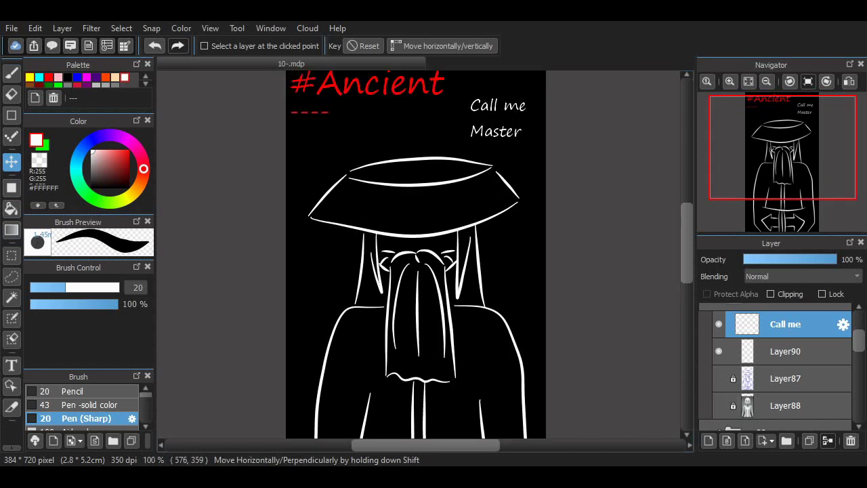
Step: Delete the white caption's text layer and replace the dashed red line under #Ancient with "Call me Master Fu"
left_click(851, 440)
scroll(786, 370, "up", 2)
left_click(789, 317)
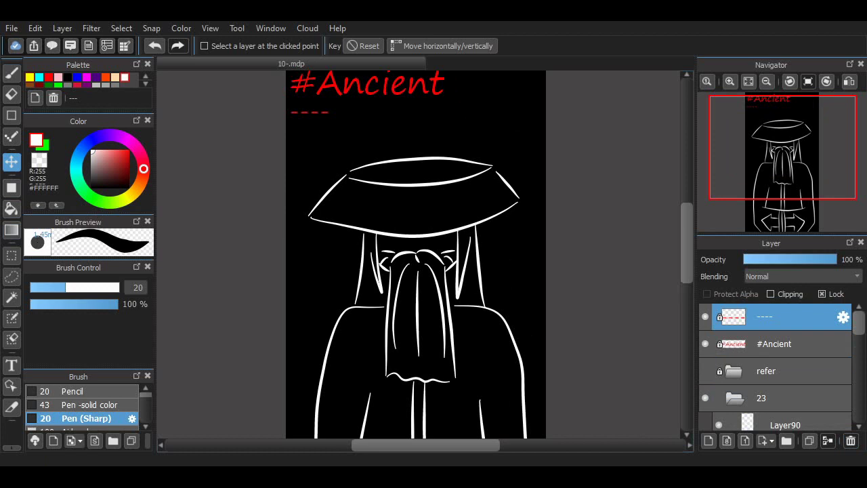
key("ctrl+y")
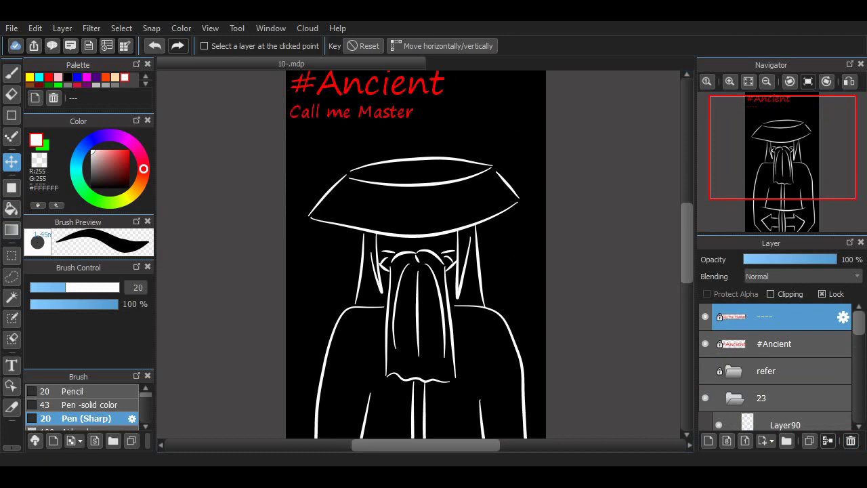
scroll(412, 279, "up", 1)
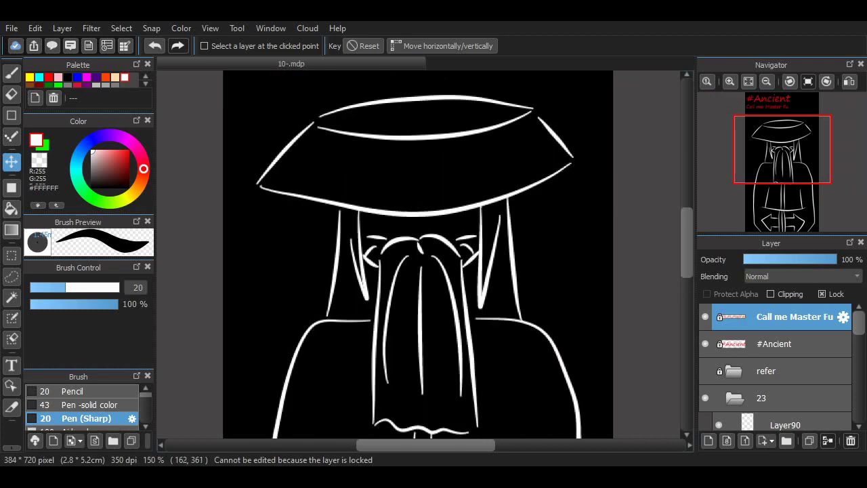
Step: Select Layer90 in folder 23 and ready the brush with red #FF0000
scroll(775, 365, "down", 1)
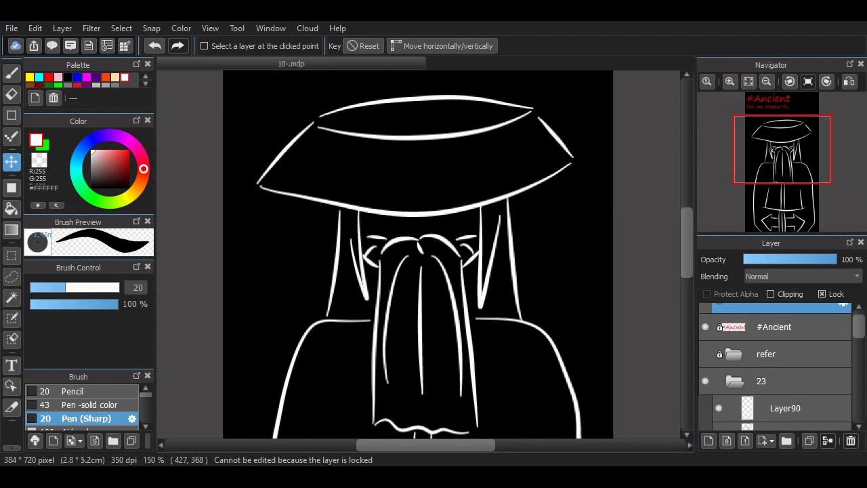
scroll(780, 363, "down", 3)
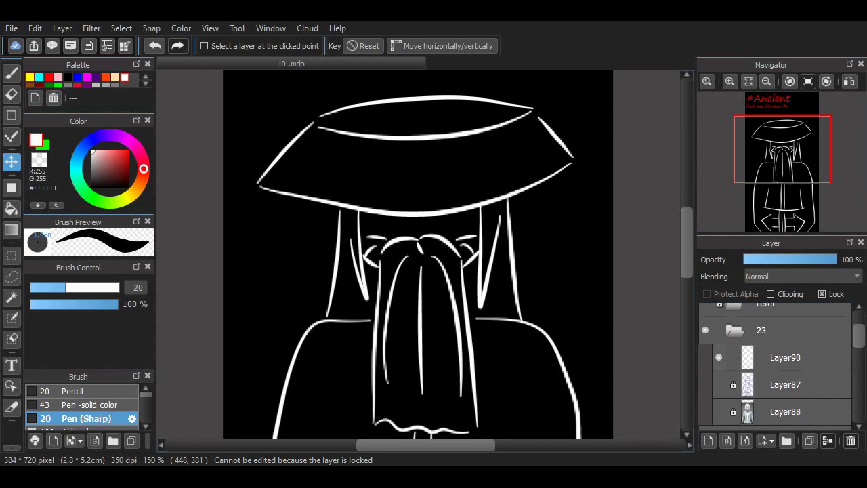
left_click(785, 358)
scroll(418, 255, "down", 6)
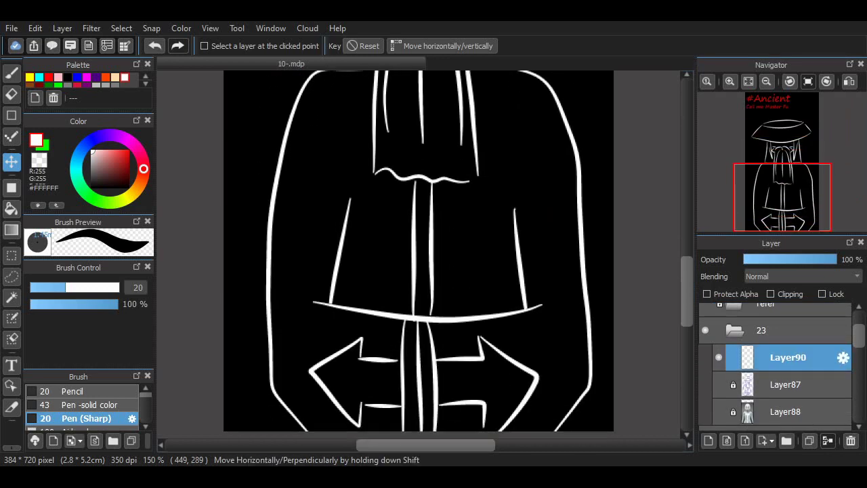
scroll(418, 255, "up", 5)
scroll(418, 255, "up", 2)
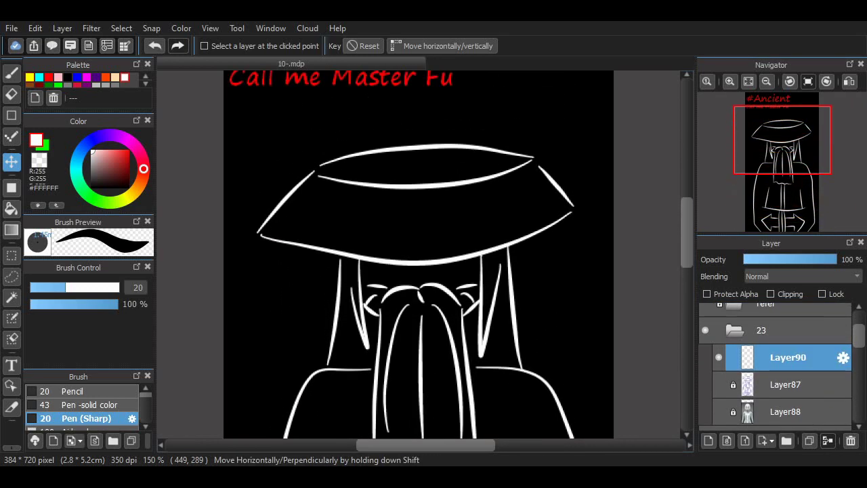
left_click_drag(687, 232, 687, 234)
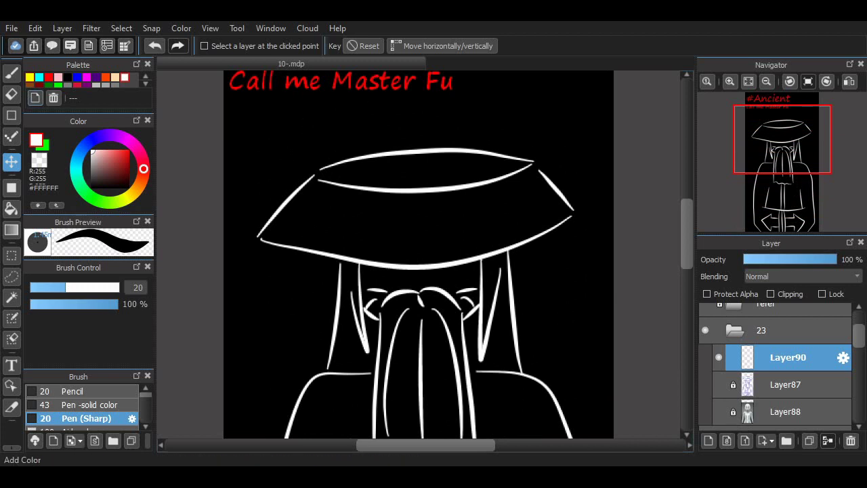
key("b")
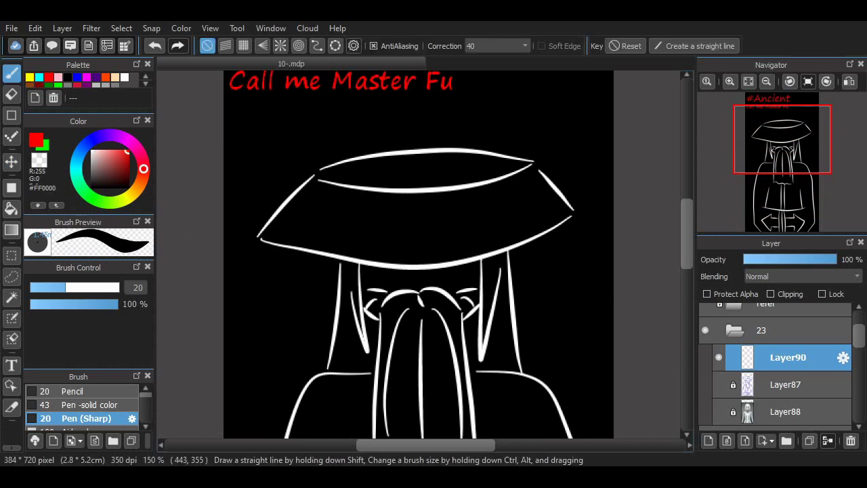
Step: Lock Layer90 and add a new layer directly beneath it
left_click(821, 294)
left_click(709, 440)
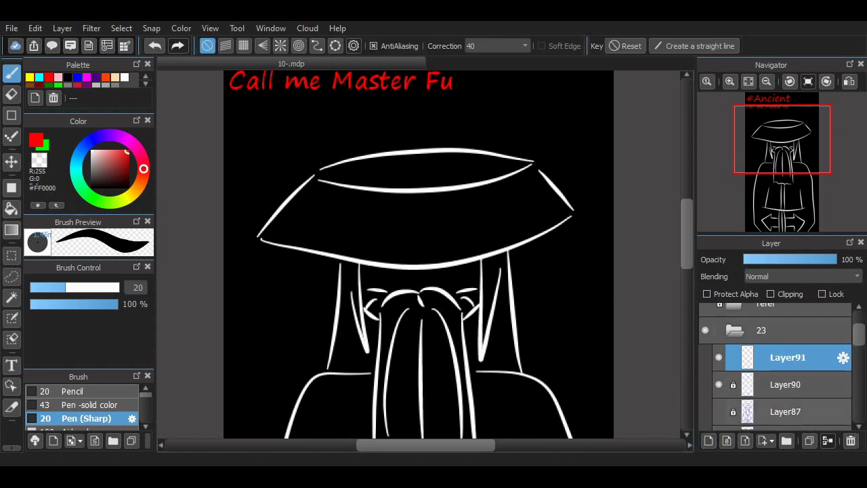
left_click_drag(788, 357, 786, 398)
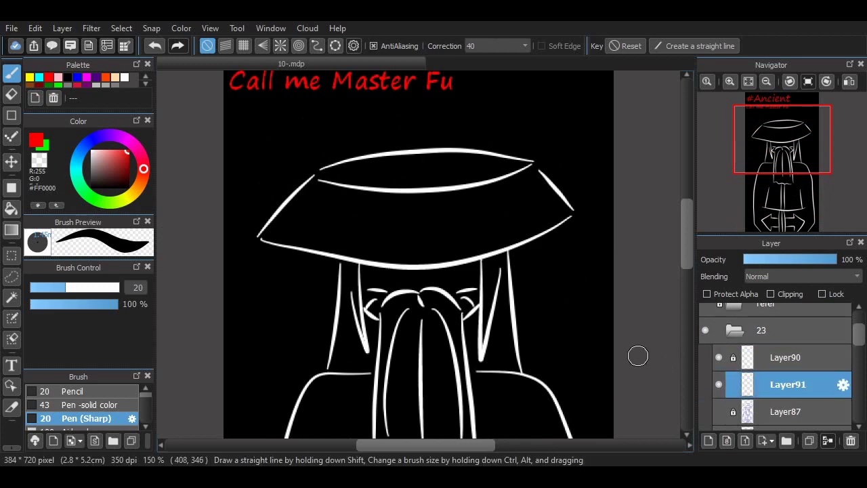
left_click_drag(499, 218, 535, 284)
key("ctrl+z")
scroll(676, 252, "down", 5)
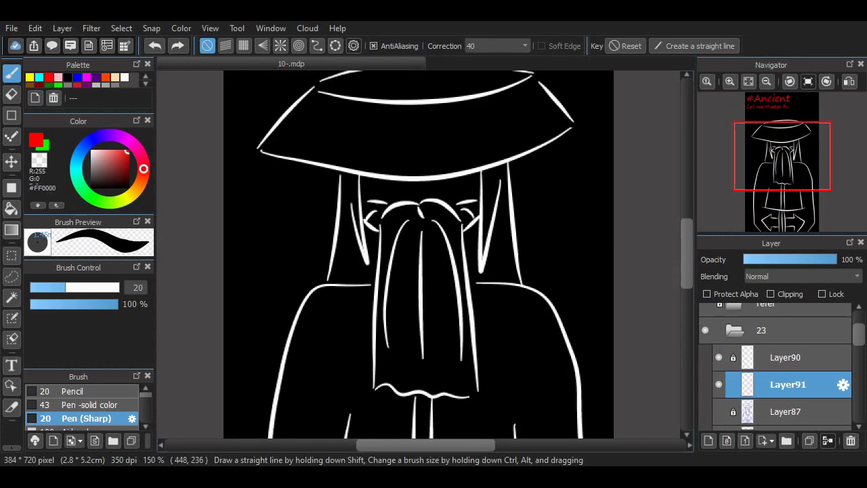
scroll(675, 252, "up", 3)
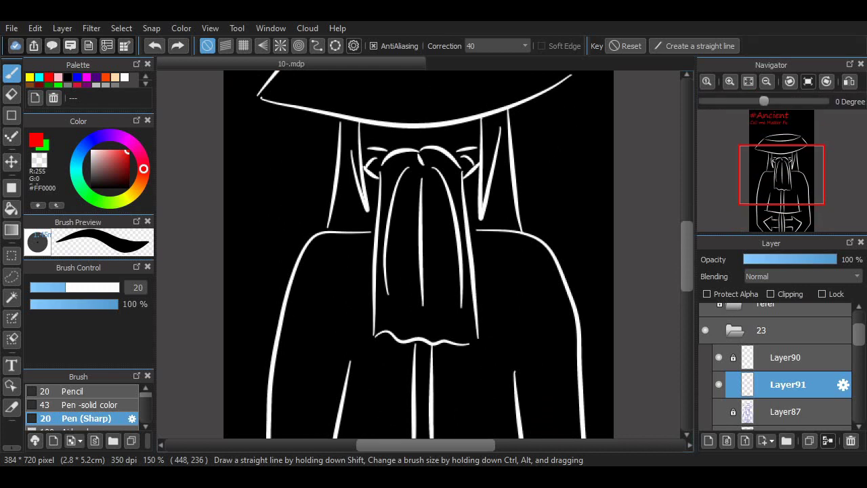
left_click(730, 82)
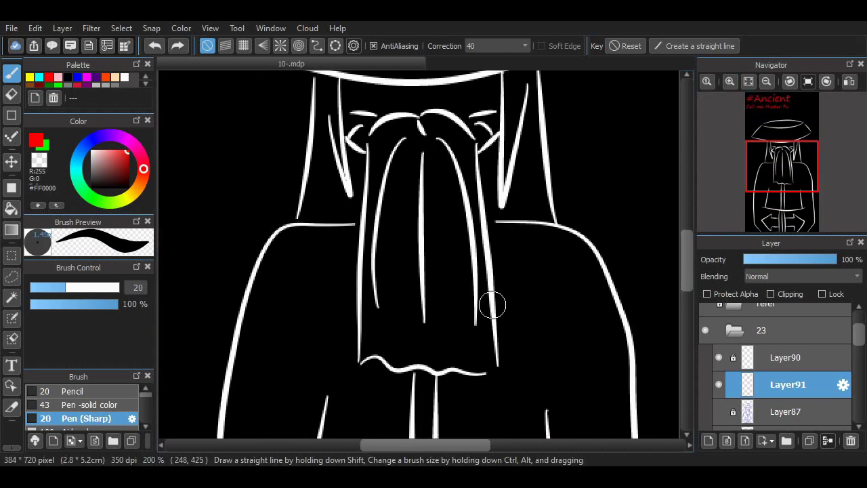
left_click_drag(491, 296, 510, 333)
key("ctrl+z")
mouse_move(493, 298)
left_mouse_down()
mouse_move(490, 348)
mouse_move(510, 337)
left_mouse_up()
left_click_drag(531, 294, 546, 309)
key("ctrl+z")
key("ctrl+z")
Step: Write a red 22 inside the left-pointing arrow and a red 33 inside the right-pointing arrow below the waist
scroll(650, 256, "down", 10)
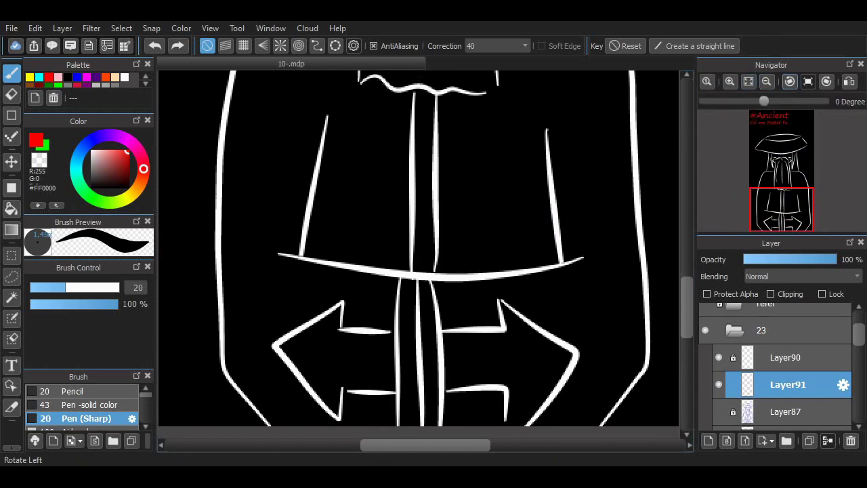
left_click_drag(351, 348, 392, 383)
key("ctrl+z")
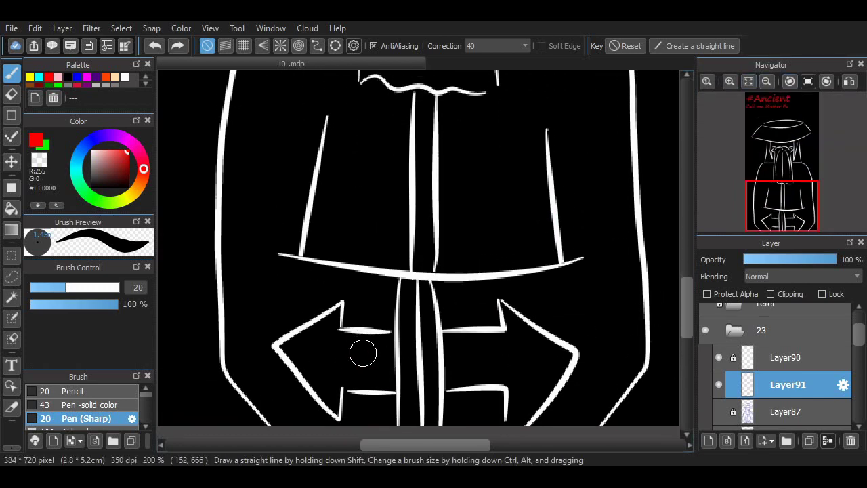
left_click_drag(351, 348, 393, 384)
left_click_drag(316, 347, 343, 381)
key("ctrl+z")
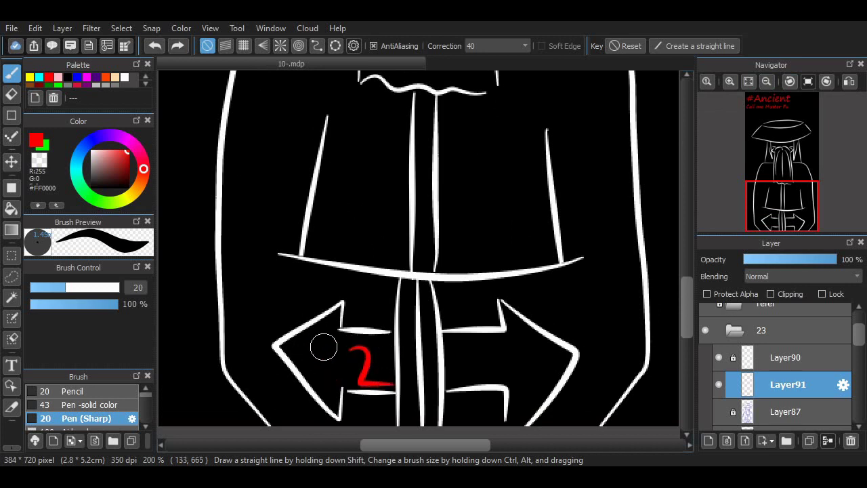
left_click_drag(315, 348, 360, 386)
mouse_move(463, 344)
left_mouse_down()
mouse_move(475, 354)
mouse_move(463, 375)
left_mouse_up()
left_click_drag(507, 344, 515, 372)
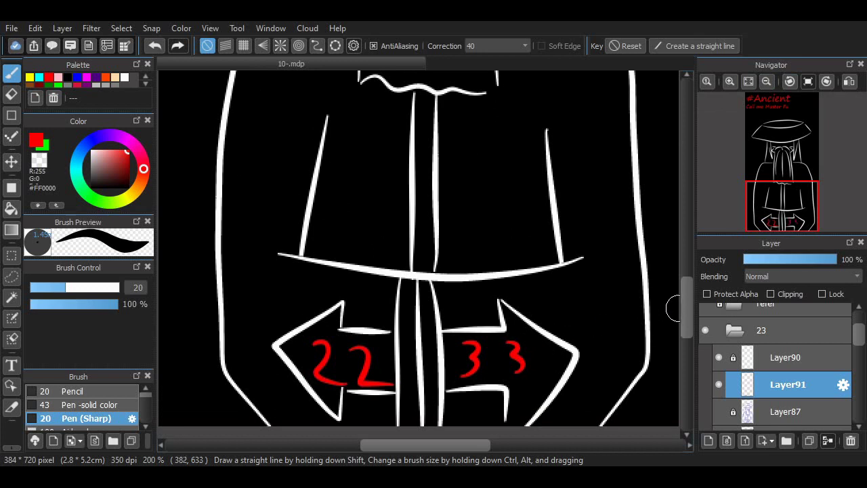
Step: Draw a small red ring below the hat brim above the eye on the viewer's right, removing the part above the brim
scroll(674, 308, "up", 10)
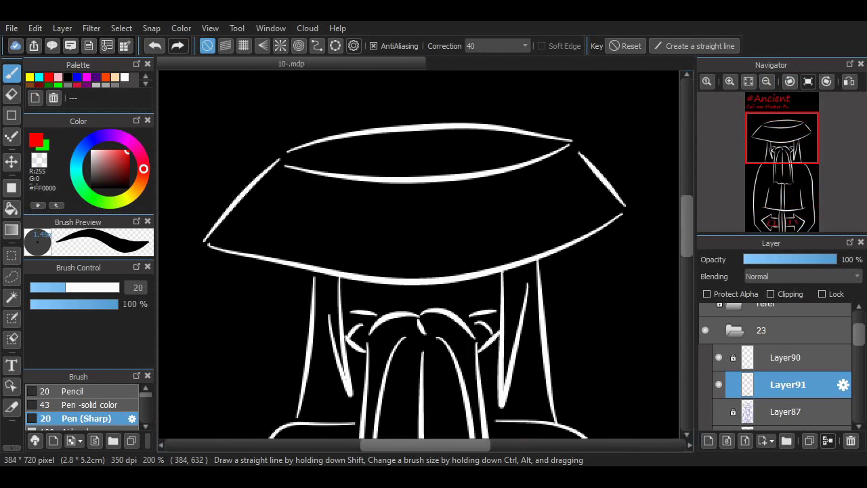
left_click_drag(687, 226, 687, 225)
mouse_move(476, 278)
left_mouse_down()
mouse_move(464, 306)
mouse_move(477, 288)
mouse_move(486, 297)
mouse_move(474, 297)
mouse_move(485, 287)
mouse_move(462, 277)
left_mouse_up()
key("ctrl+z")
left_click(730, 81)
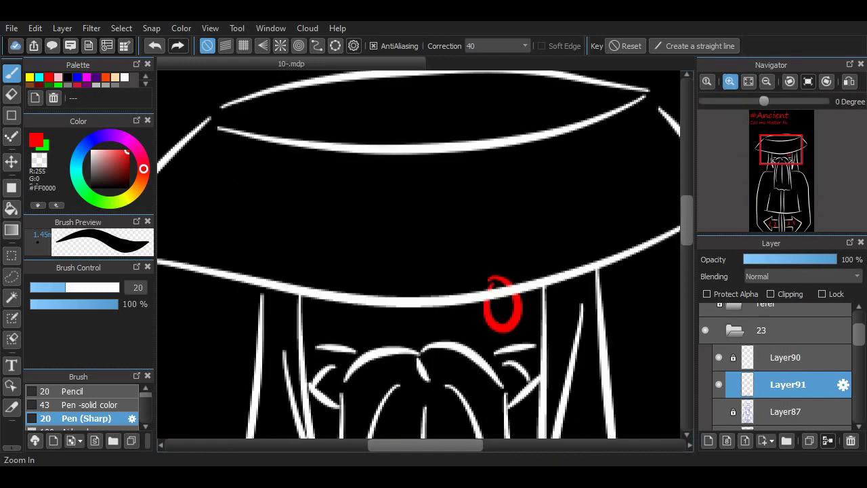
left_click(729, 81)
left_click_drag(687, 222, 687, 228)
key("ctrl+z")
mouse_move(518, 207)
left_mouse_down()
mouse_move(548, 282)
mouse_move(519, 216)
mouse_move(533, 247)
mouse_move(535, 225)
mouse_move(521, 222)
mouse_move(544, 189)
left_mouse_up()
key("ctrl+z")
key("e")
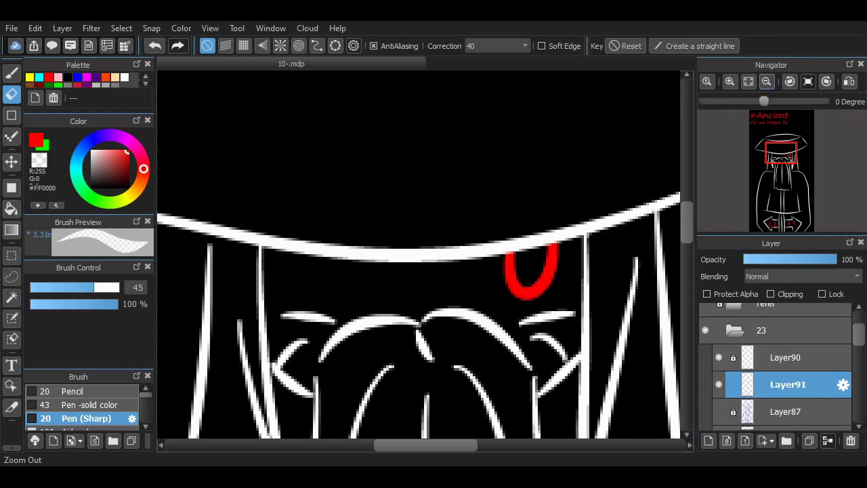
Step: Erase the outer 3 and the outer 2, leaving one red digit in each arrow
left_click(767, 81)
left_click(767, 82)
left_click(766, 81)
scroll(489, 327, "down", 6)
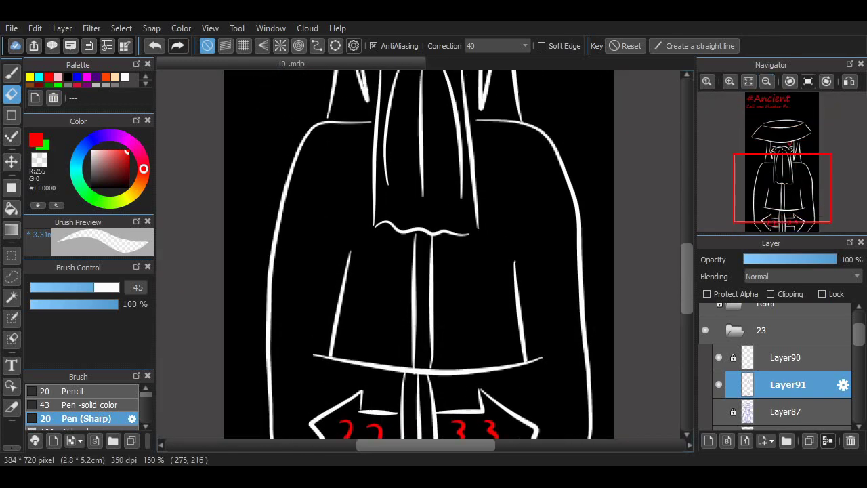
mouse_move(489, 327)
left_mouse_down()
mouse_move(499, 339)
mouse_move(494, 329)
left_mouse_up()
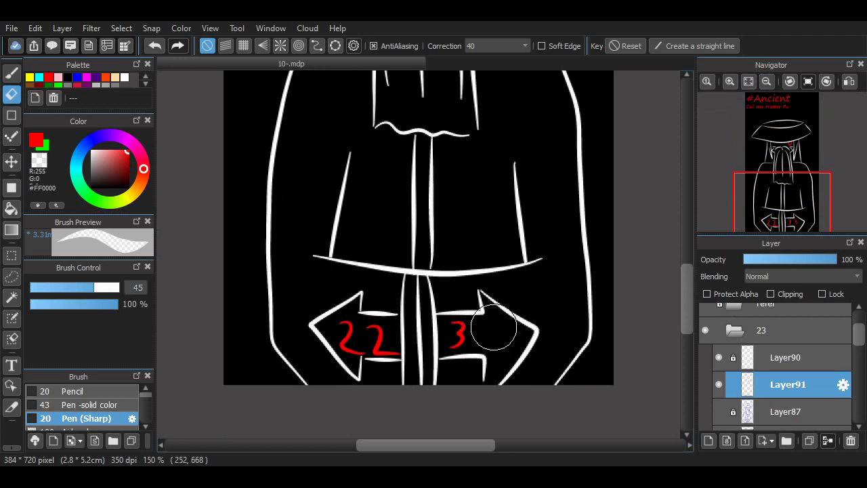
mouse_move(329, 310)
left_mouse_down()
mouse_move(339, 342)
mouse_move(345, 326)
mouse_move(353, 339)
mouse_move(349, 350)
left_mouse_up()
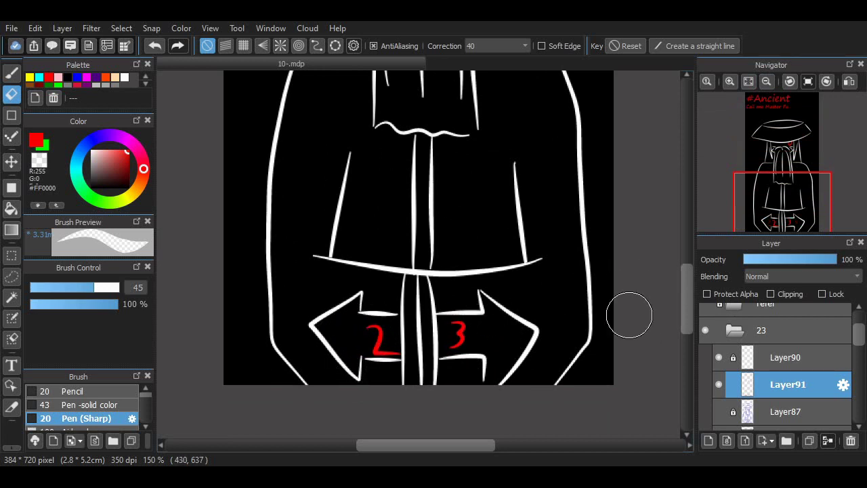
scroll(660, 302, "up", 5)
scroll(660, 258, "up", 3)
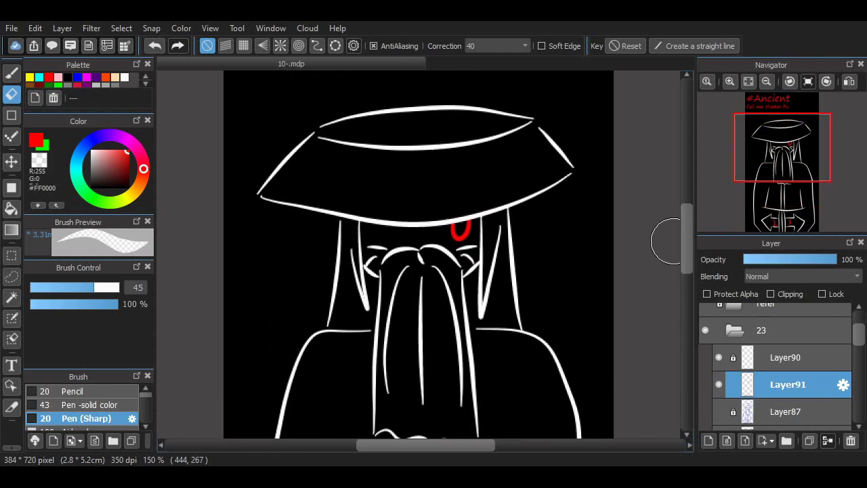
Step: Draw a small red X below the hat brim above the eye on the viewer's left, erasing the part above the brim
key("b")
left_click_drag(439, 437, 477, 448)
left_click(729, 82)
left_click(730, 82)
mouse_move(382, 194)
left_mouse_down()
mouse_move(430, 263)
mouse_move(400, 200)
mouse_move(445, 272)
mouse_move(445, 231)
mouse_move(413, 202)
left_mouse_up()
key("ctrl+z")
left_click(11, 94)
left_click(413, 202)
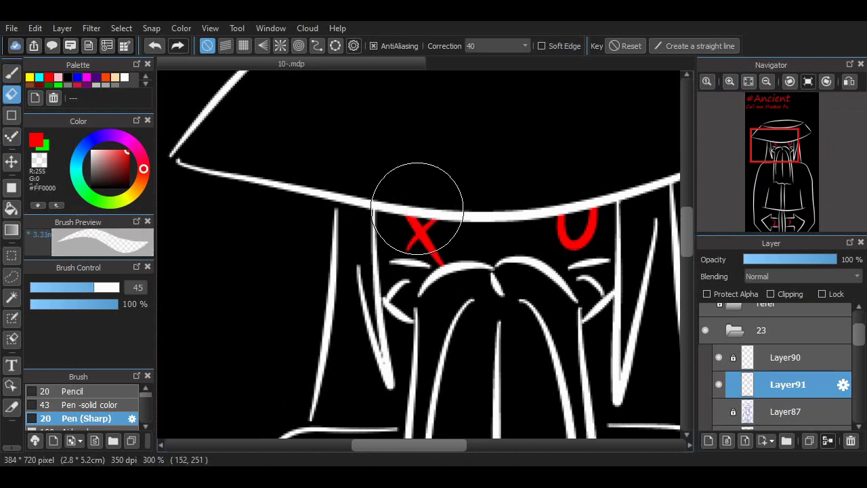
Step: Add a small white dot at the upper inner edge of the red ring under the hat brim
key("b")
left_click_drag(431, 445, 447, 445)
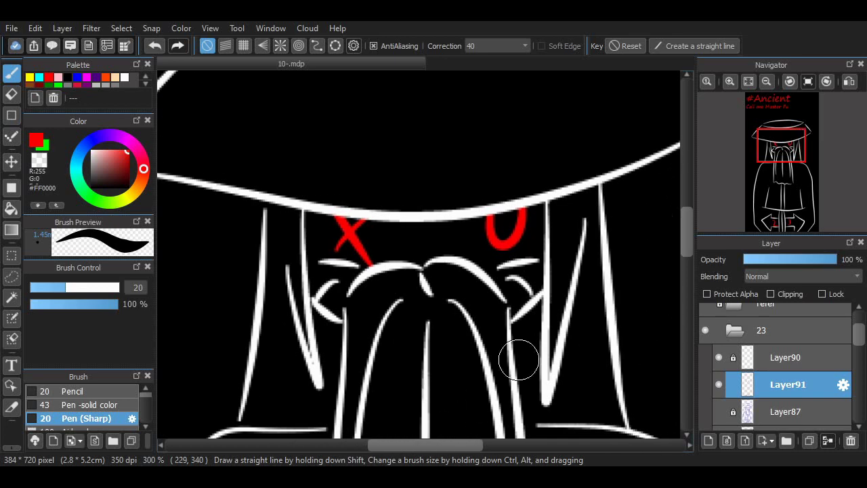
left_click(124, 77)
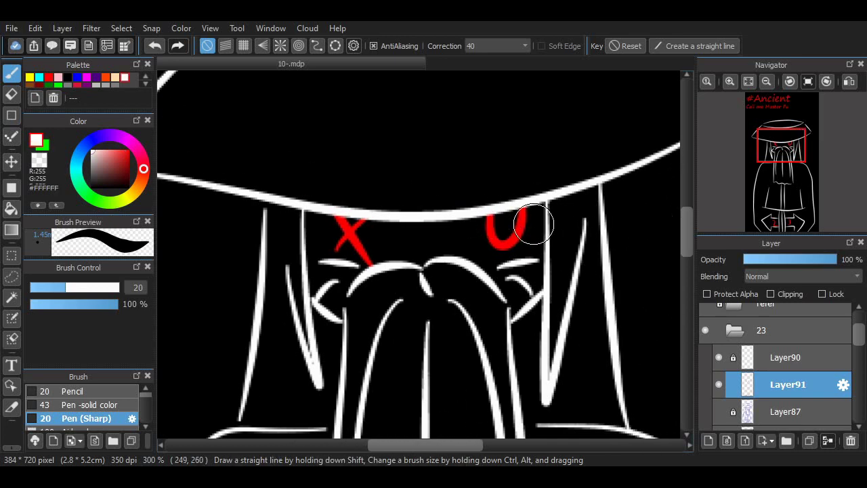
left_click(497, 215)
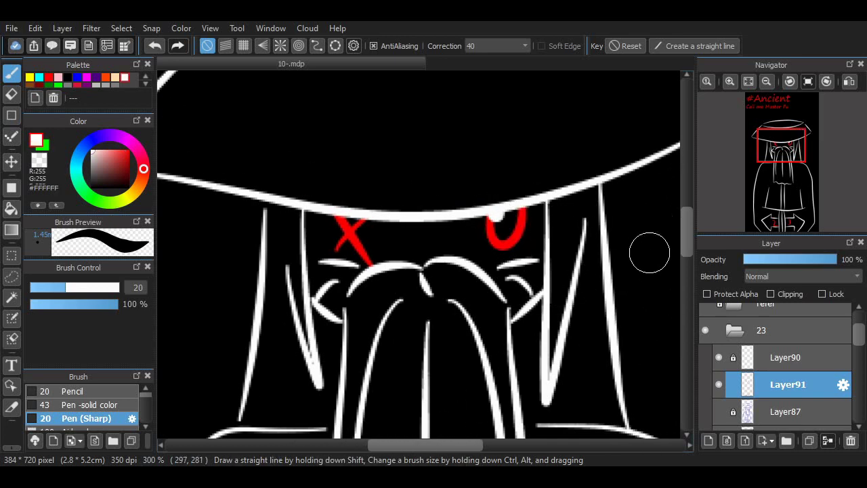
Step: Draw a short curved white seam with cross stitches on the robe's upper sleeve at the viewer's left, on Layer91
scroll(646, 248, "down", 5)
mouse_move(687, 272)
left_mouse_down()
mouse_move(687, 313)
mouse_move(687, 258)
mouse_move(687, 271)
left_mouse_up()
left_click(767, 81)
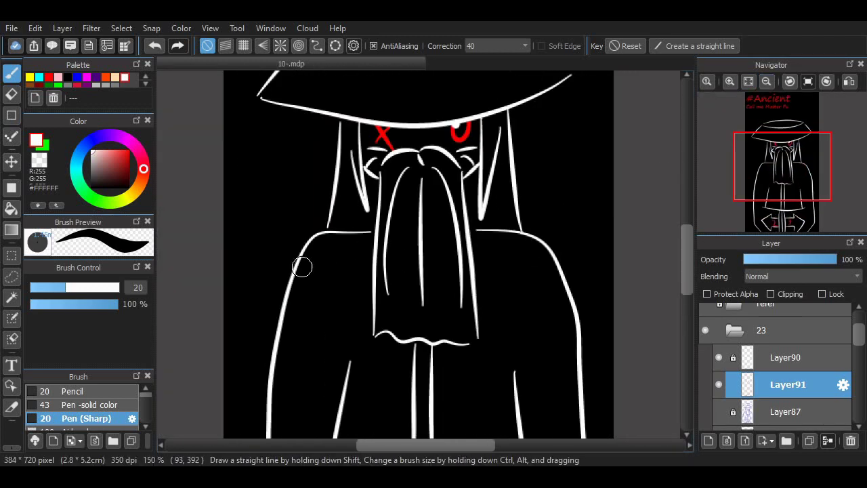
left_click_drag(272, 265, 332, 307)
key("ctrl+z")
left_click(719, 384)
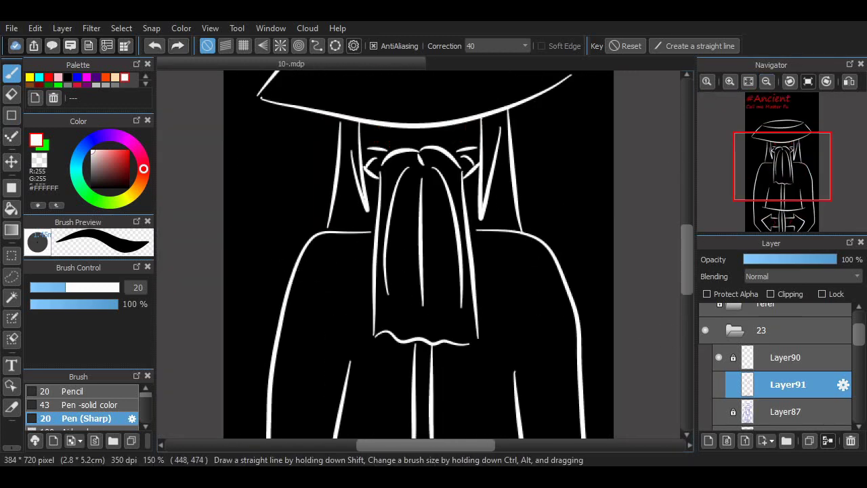
left_click(719, 384)
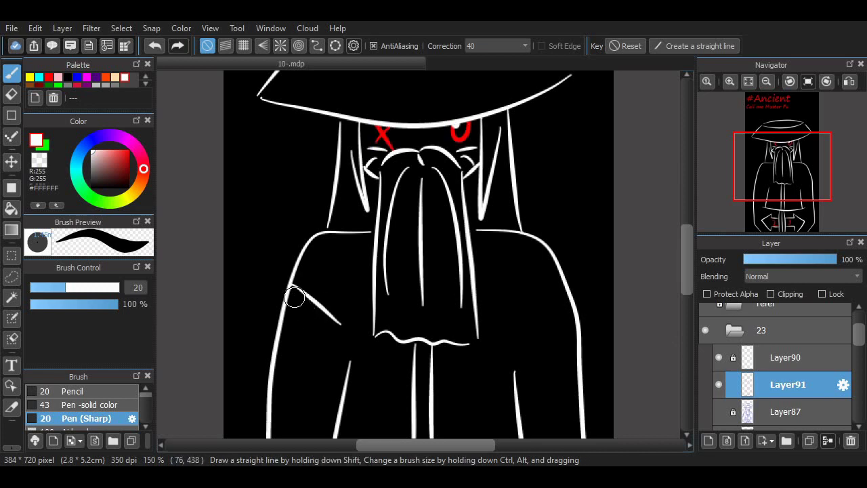
mouse_move(291, 288)
left_mouse_down()
mouse_move(341, 319)
mouse_move(315, 274)
left_mouse_up()
left_click_drag(318, 311, 331, 293)
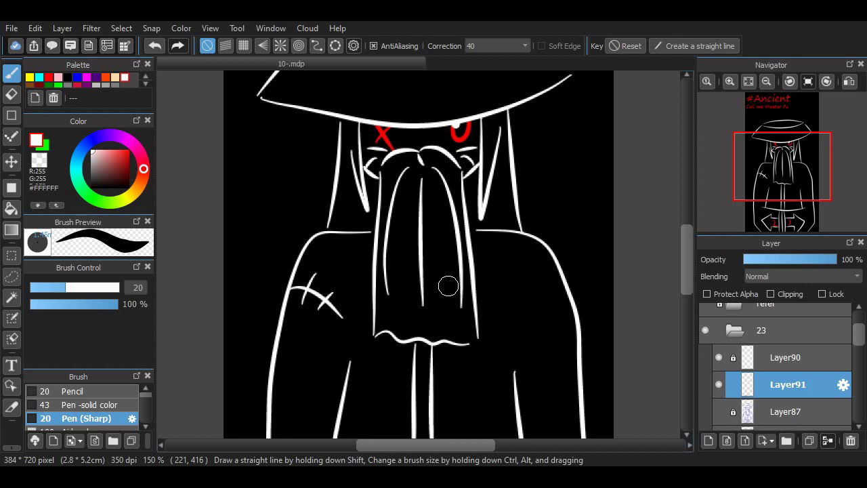
Step: Draw a short slanted white seam with cross stitches just below the waistline's end at the viewer's left
scroll(670, 250, "down", 5)
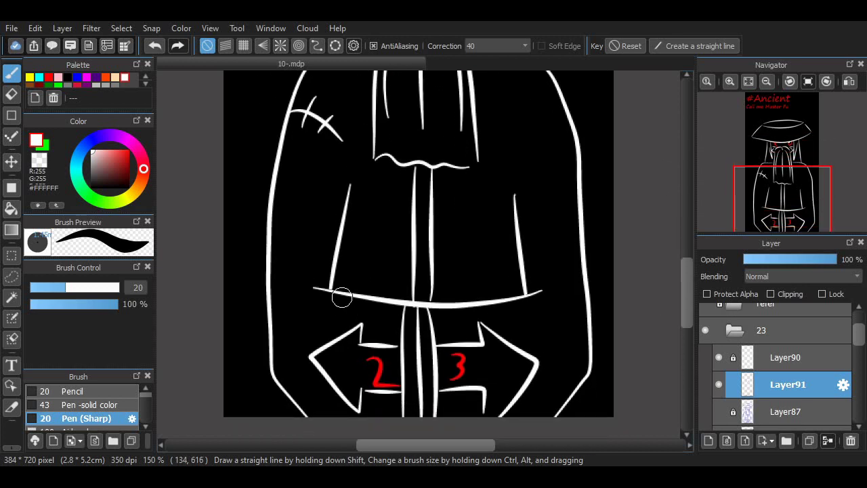
mouse_move(316, 317)
left_mouse_down()
mouse_move(310, 342)
mouse_move(332, 324)
left_mouse_up()
left_click_drag(313, 306, 335, 309)
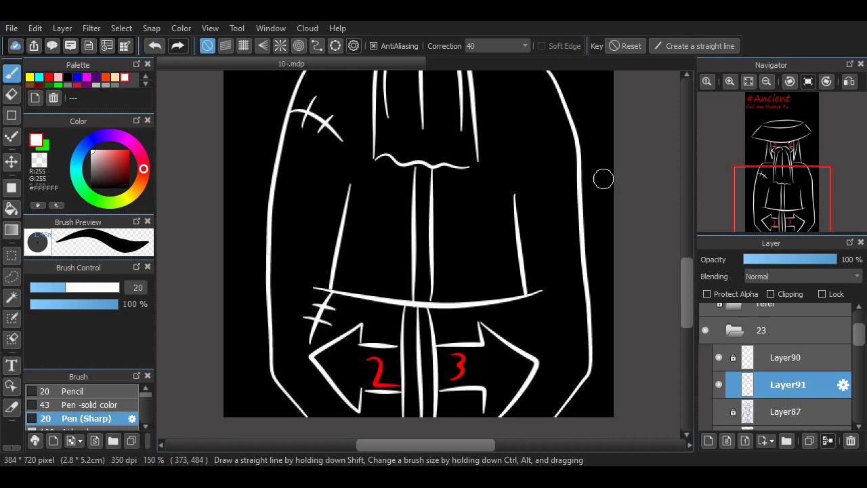
Step: Draw a long angled white seam with cross stitches down the robe's upper sleeve at the viewer's right
scroll(568, 219, "up", 3)
mouse_move(525, 187)
left_mouse_down()
mouse_move(536, 274)
mouse_move(573, 294)
left_mouse_up()
key("ctrl+z")
left_click_drag(538, 167, 541, 273)
mouse_move(530, 243)
left_mouse_down()
mouse_move(574, 263)
mouse_move(568, 277)
left_mouse_up()
left_click_drag(524, 258, 554, 253)
mouse_move(516, 229)
left_mouse_down()
mouse_move(544, 225)
mouse_move(535, 204)
left_mouse_up()
left_click_drag(521, 172, 541, 189)
Step: Check the whole drawing from the title and hat down to the numbered arrows, both close up and as a whole
scroll(675, 265, "up", 5)
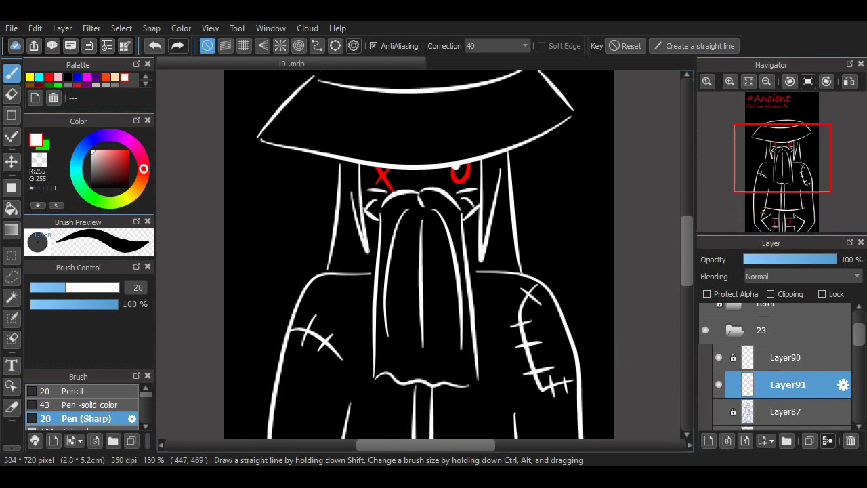
scroll(419, 254, "down", 8)
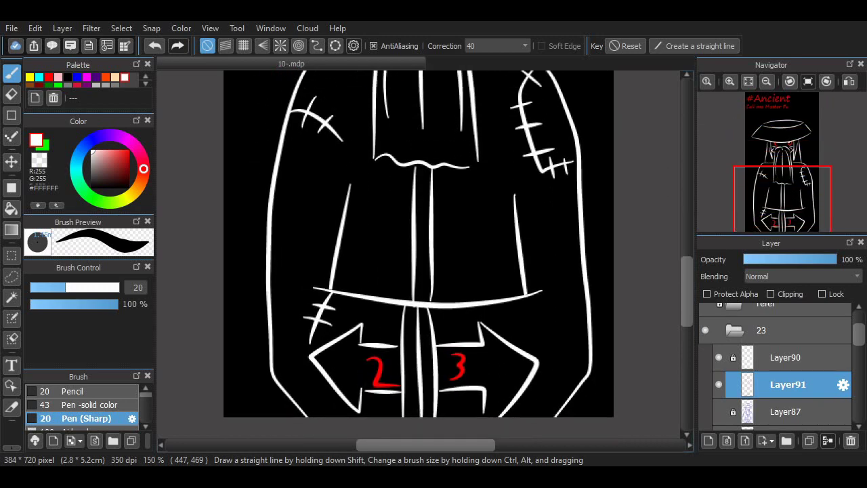
scroll(419, 254, "up", 1)
scroll(419, 255, "up", 5)
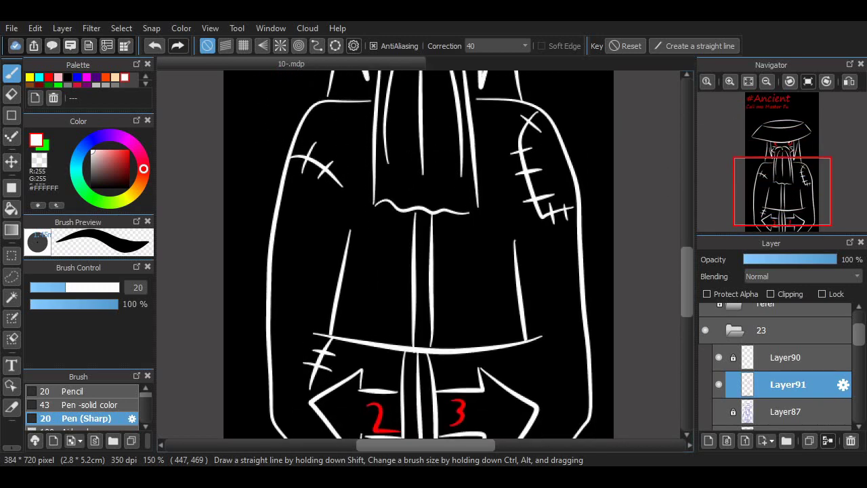
scroll(675, 235, "down", 6)
scroll(675, 235, "up", 6)
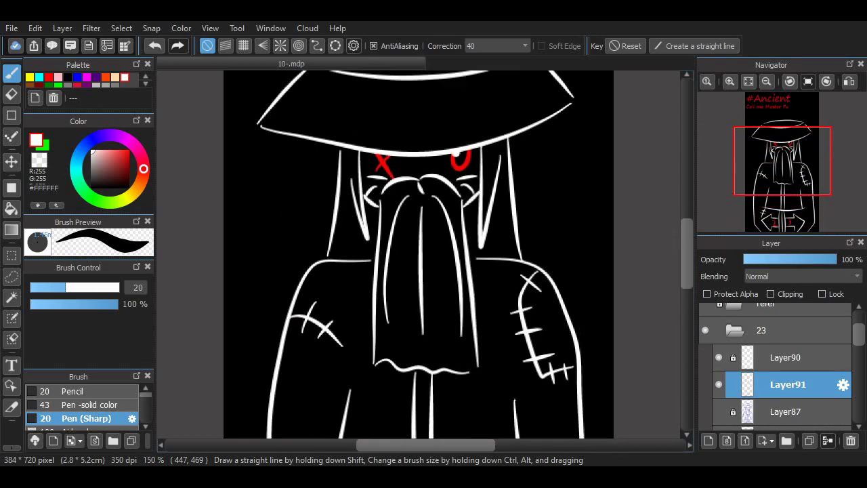
scroll(675, 235, "down", 2)
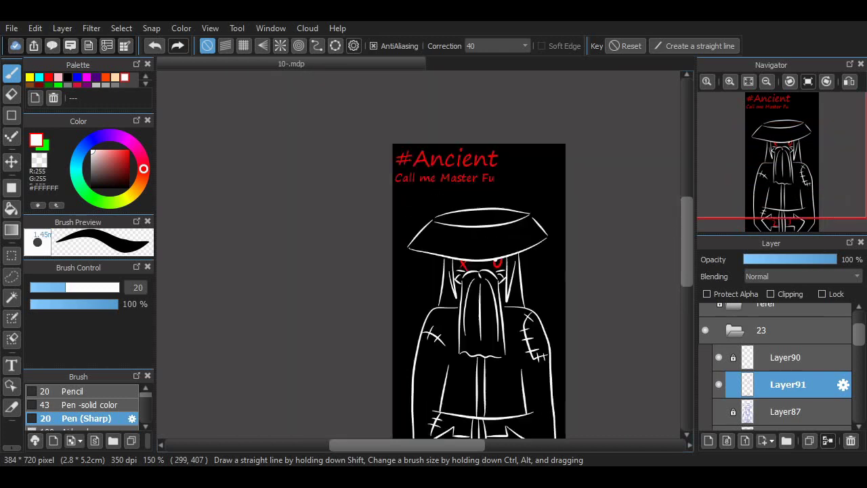
scroll(548, 319, "up", 2)
scroll(675, 233, "down", 5)
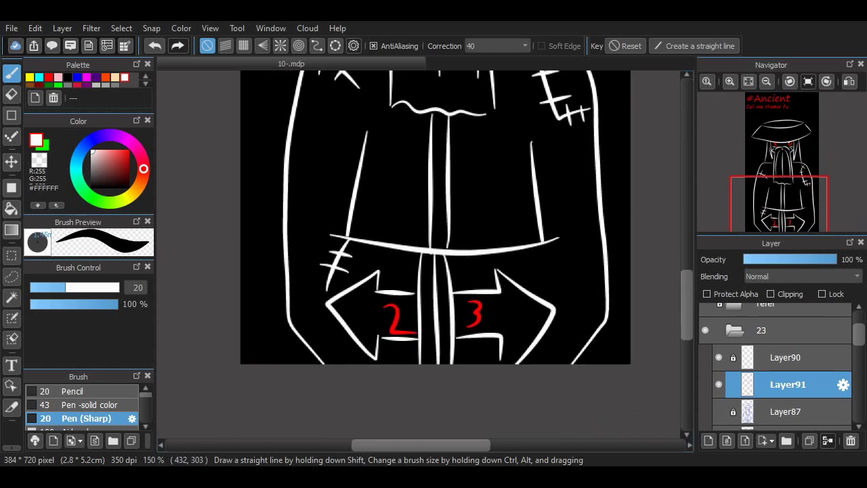
scroll(675, 232, "up", 5)
scroll(576, 273, "up", 1)
scroll(576, 273, "down", 2)
scroll(563, 293, "down", 1)
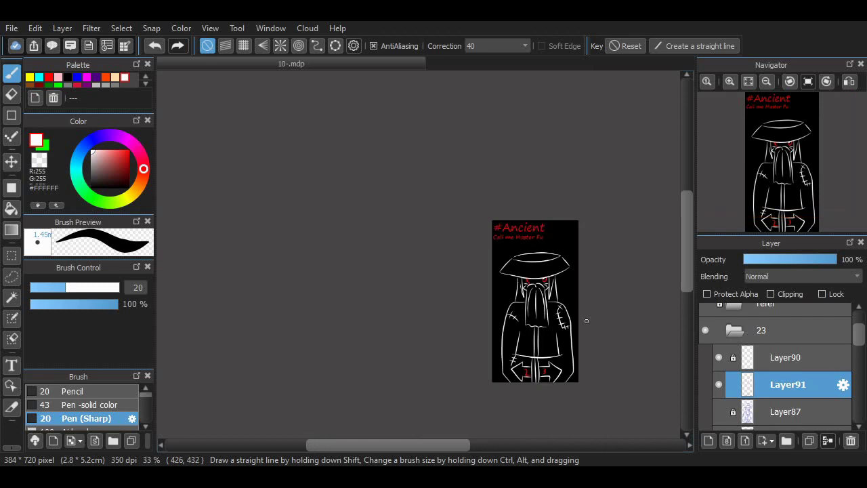
scroll(504, 267, "up", 2)
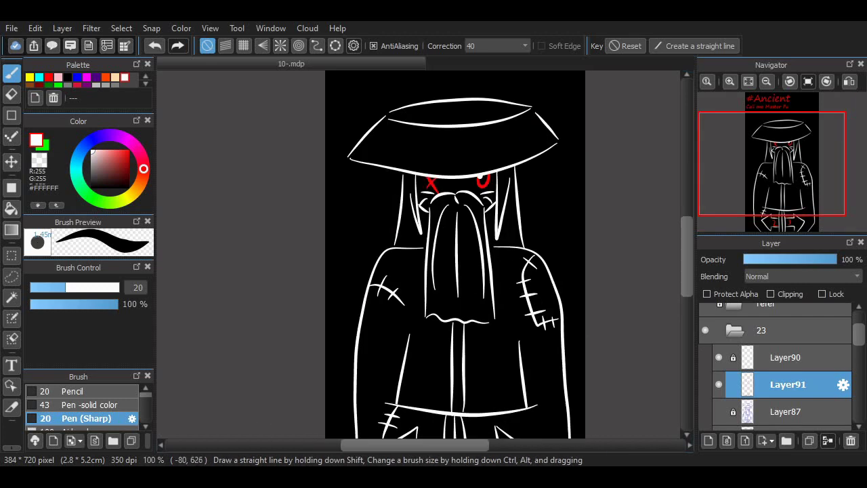